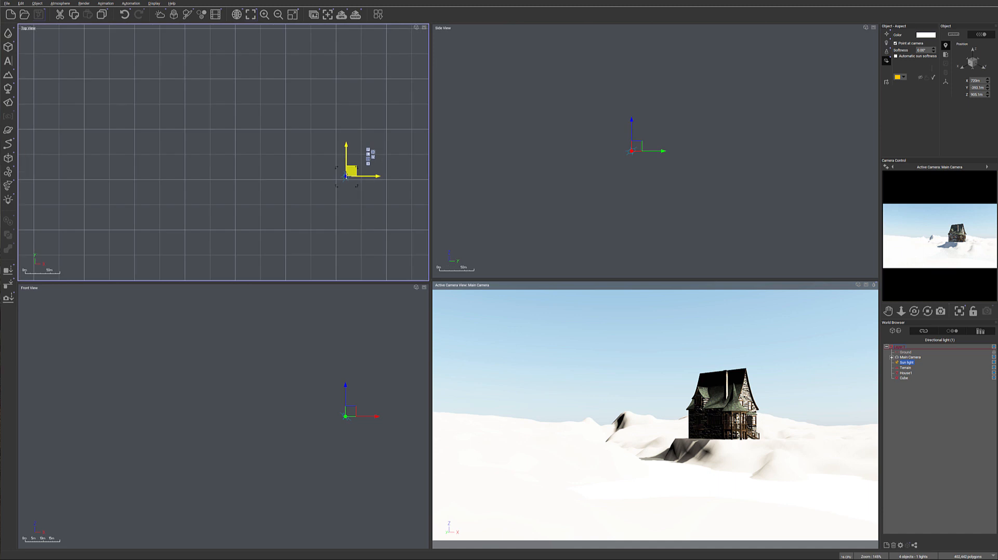
Reposition the sun light above and to one side of the terrain, at about X 440 m, Y 86 m, Z 333 m
drag(348, 167, 270, 48)
drag(757, 147, 821, 249)
right_drag(692, 183, 603, 88)
drag(278, 85, 289, 181)
drag(630, 142, 644, 169)
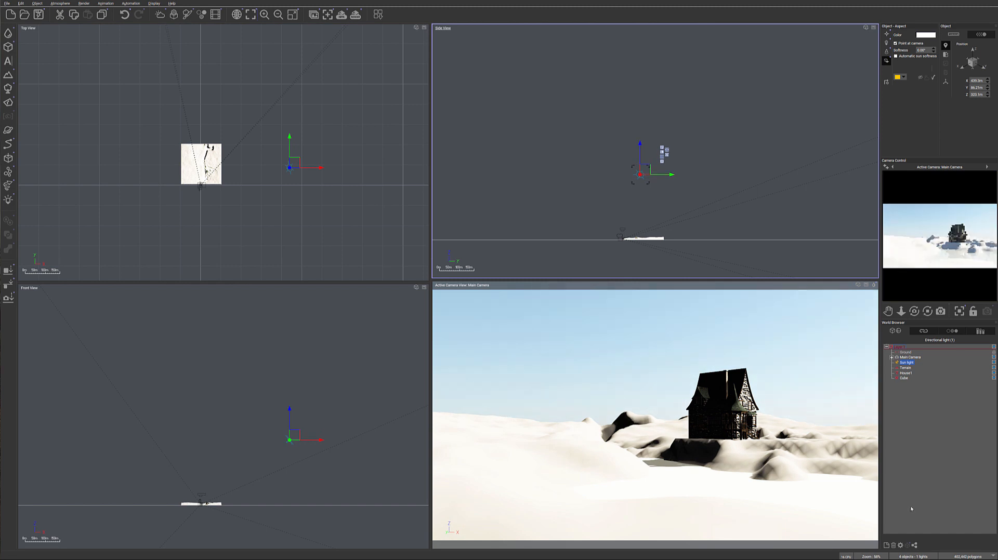
Review the Main Camera's advanced options, including its exposure and film settings
double_click(909, 357)
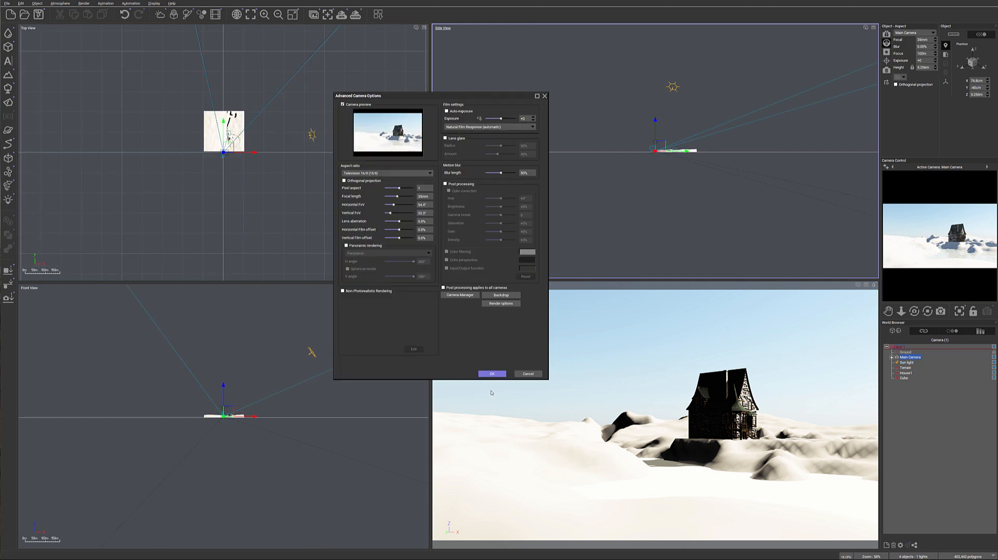
click(492, 374)
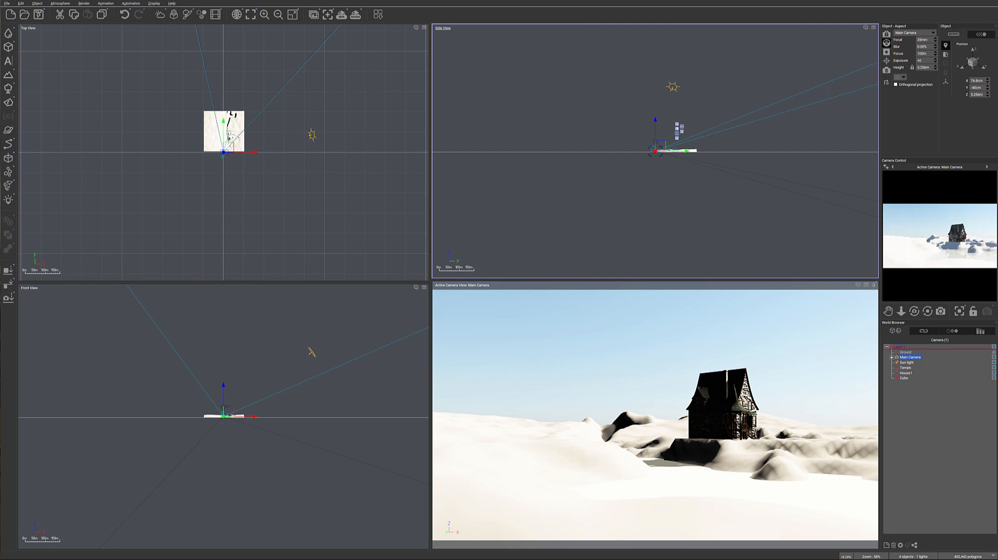
Apply the Vegetation & Orange Roc material from the Landscapes collection to the terrain
click(909, 368)
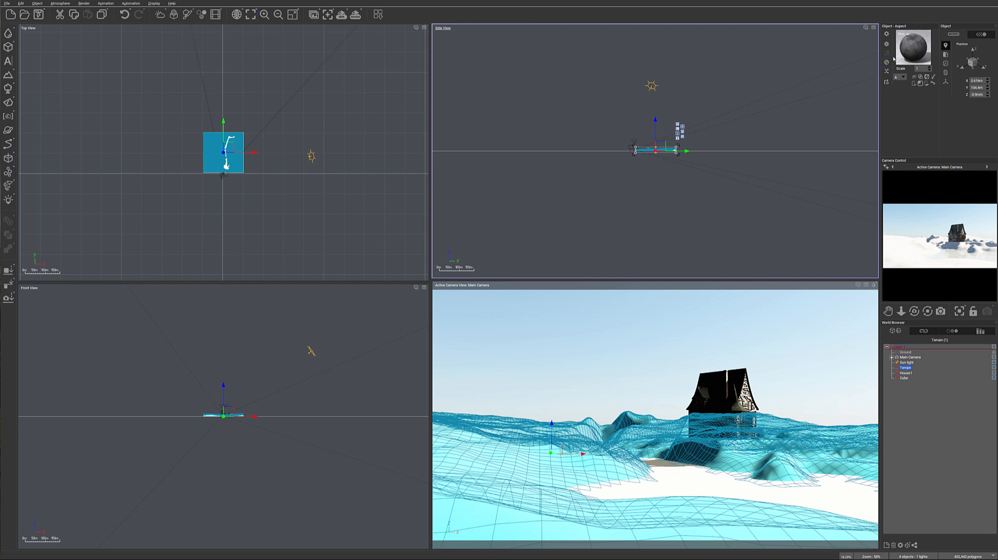
click(887, 62)
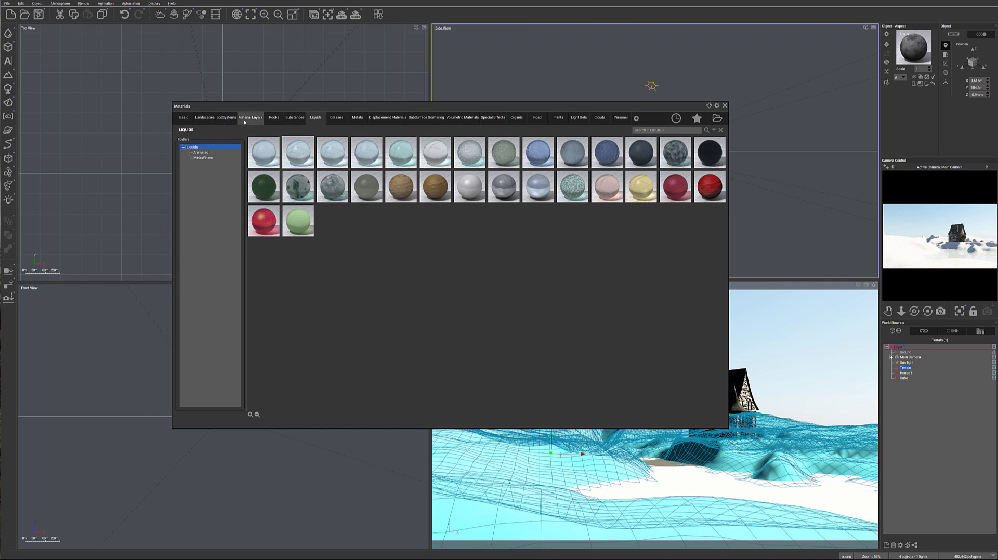
click(204, 117)
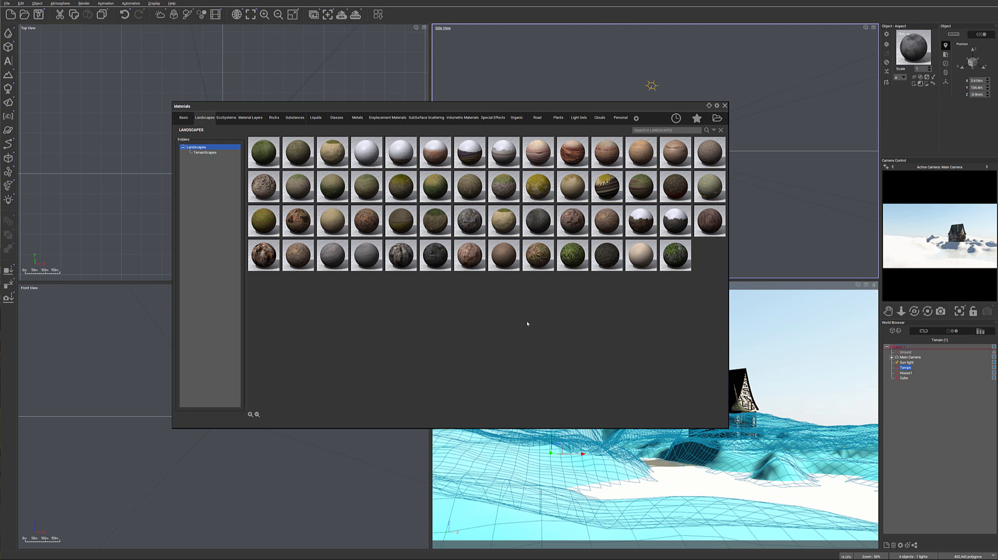
double_click(536, 251)
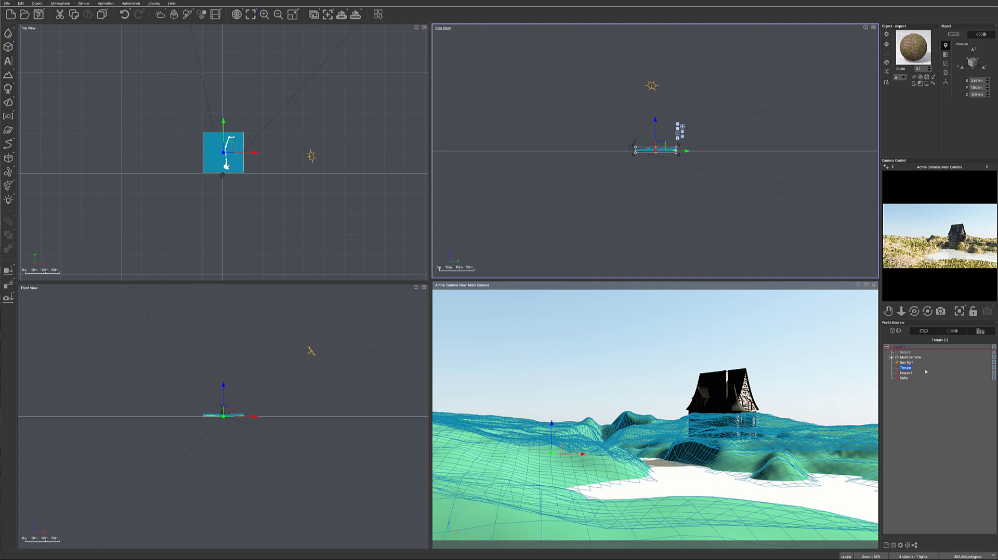
In the advanced material editor, set the Vegetation & Orange Roc material's scale to 1 and bump depth to 0.01
double_click(913, 47)
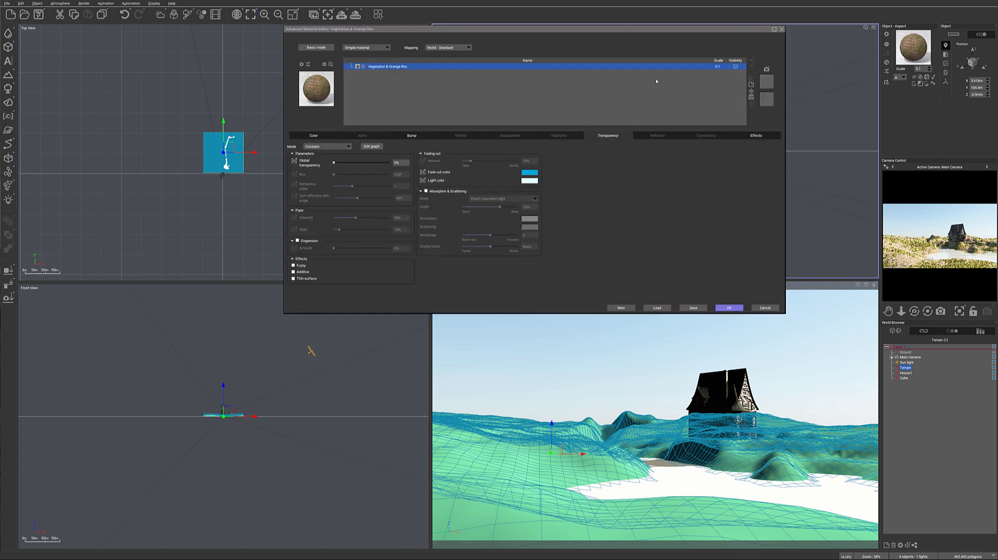
double_click(718, 67)
text(1)
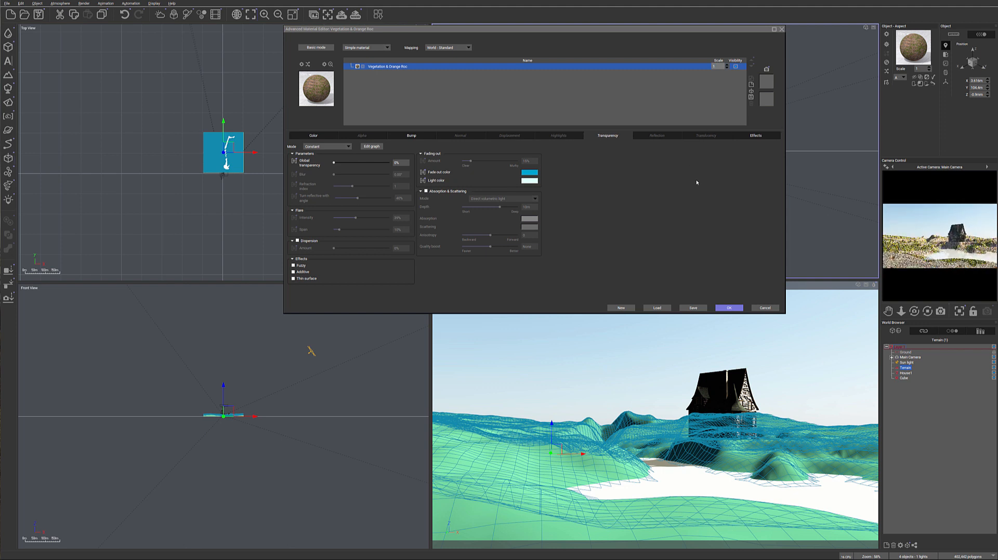
click(411, 136)
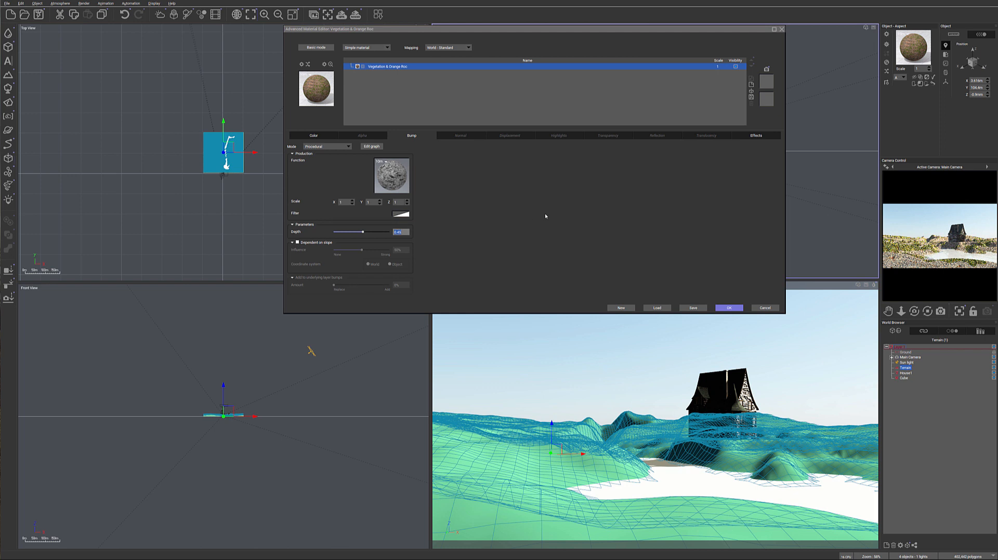
text(0.01)
key(Return)
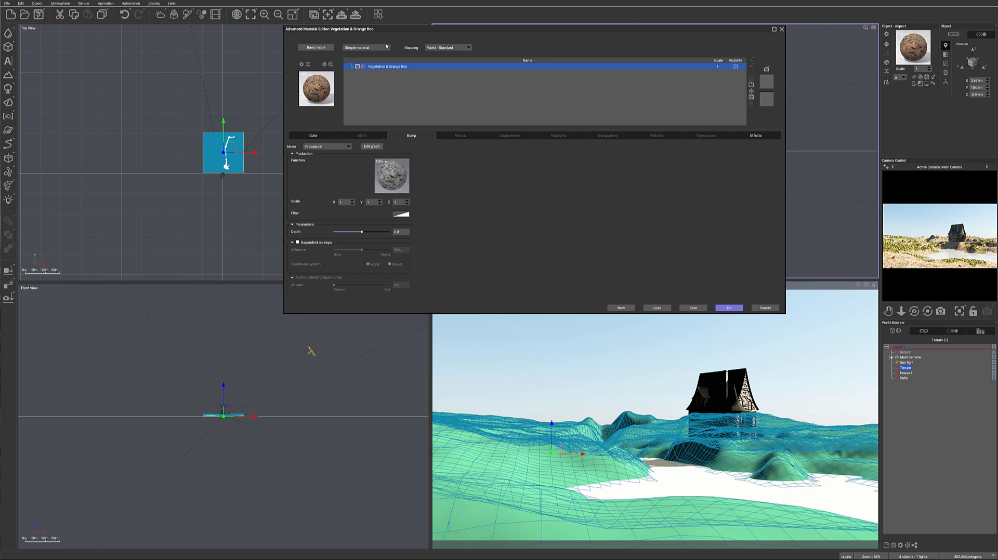
Add a new layer to the terrain material above Vegetation & Orange Roc and name it grass
click(750, 84)
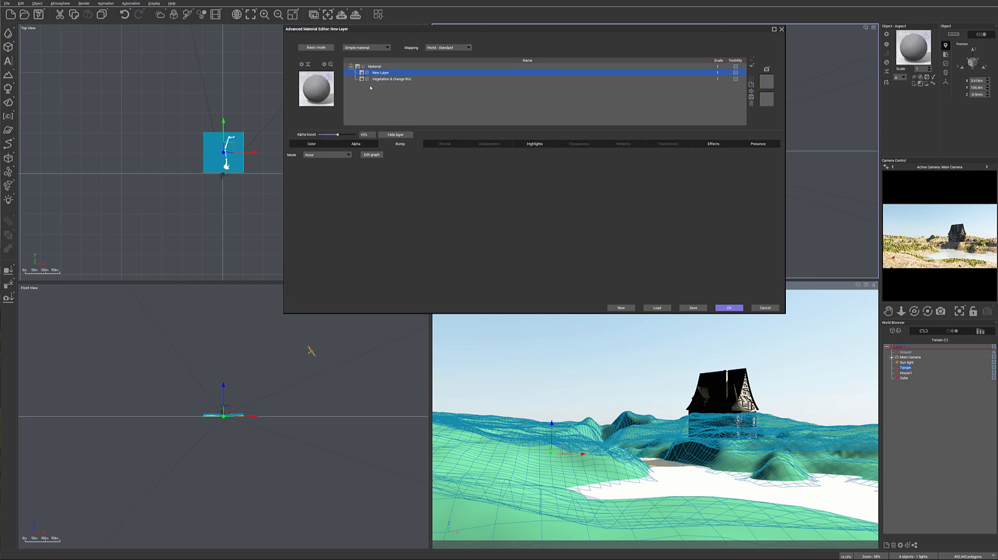
double_click(389, 73)
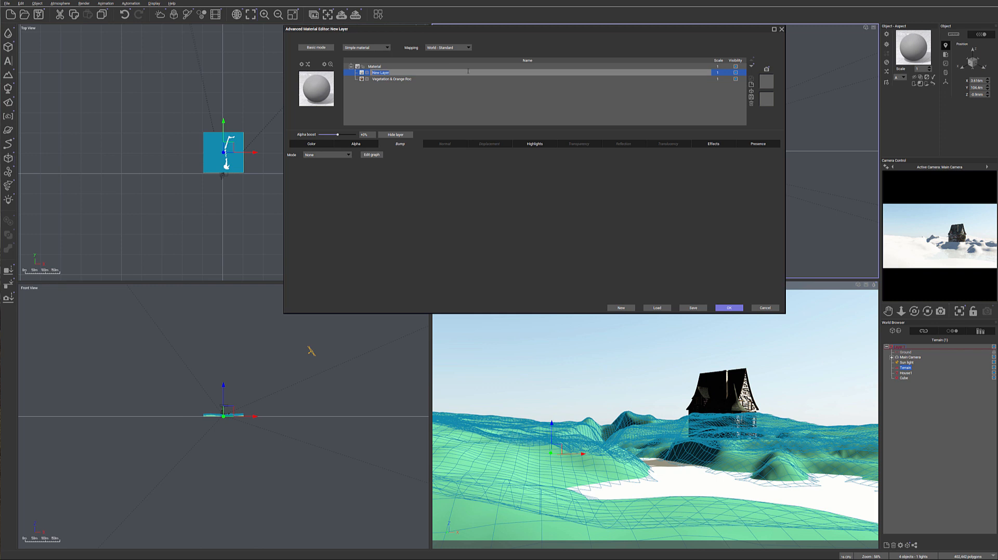
text(grass)
key(Return)
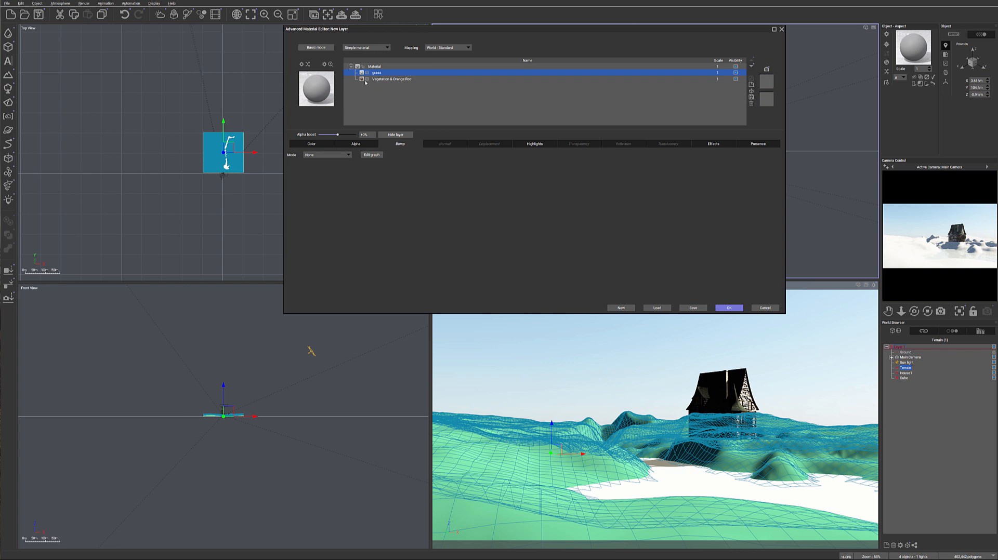
Load the Grass landscape material into the new layer, keeping the layer's existing alpha information
double_click(325, 84)
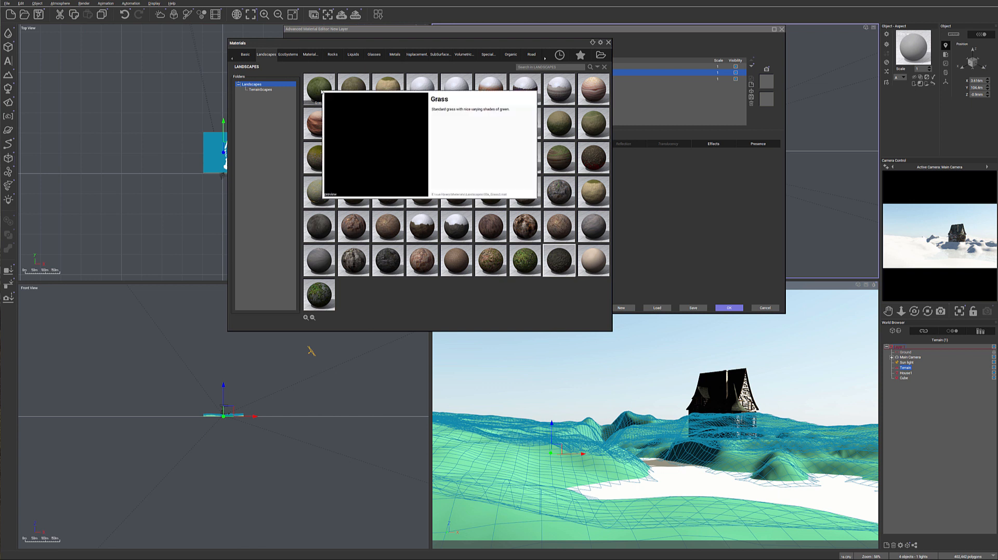
double_click(320, 84)
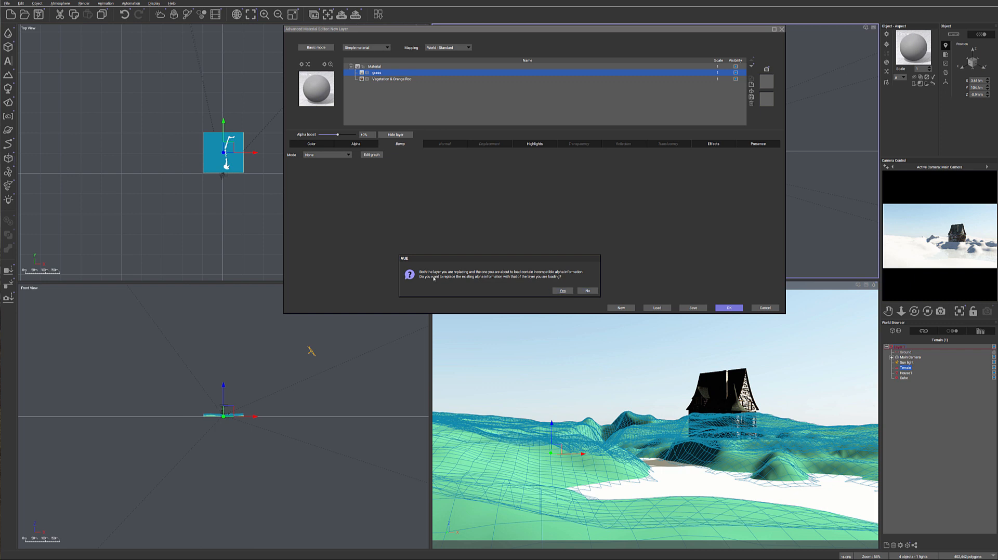
click(585, 291)
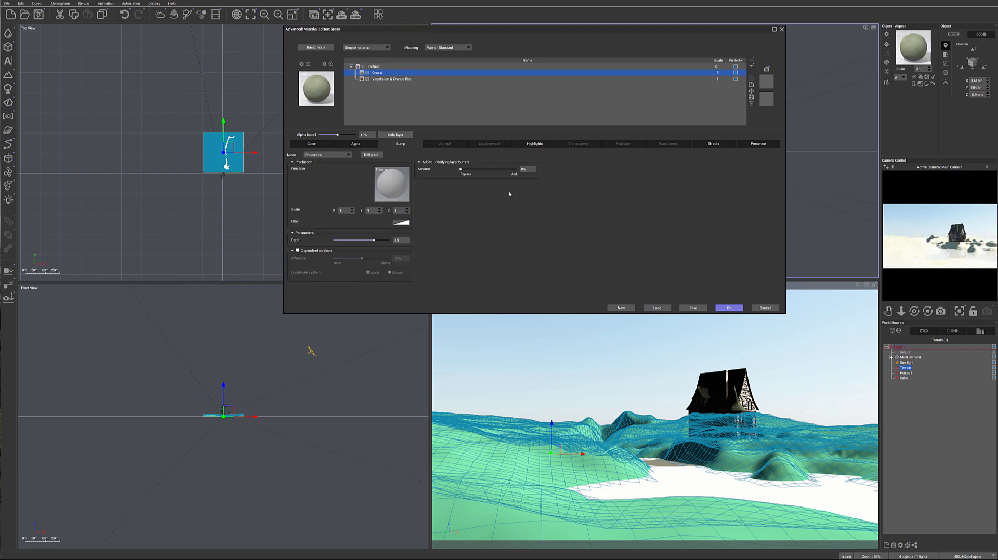
Set the scale of both the Grass layer and the parent Default material to 1
click(311, 144)
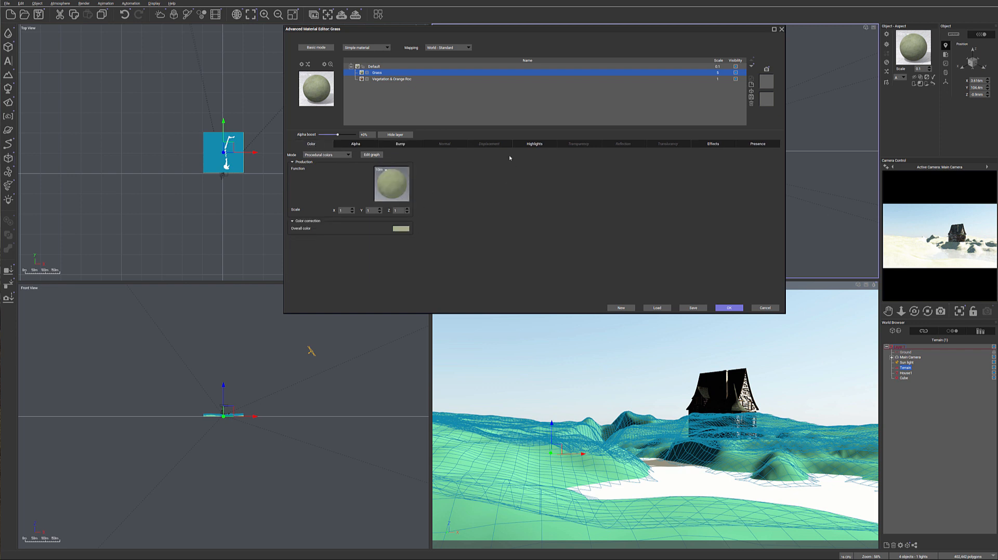
right_click(960, 260)
double_click(718, 73)
text(1)
double_click(717, 67)
text(1)
key(Return)
double_click(512, 73)
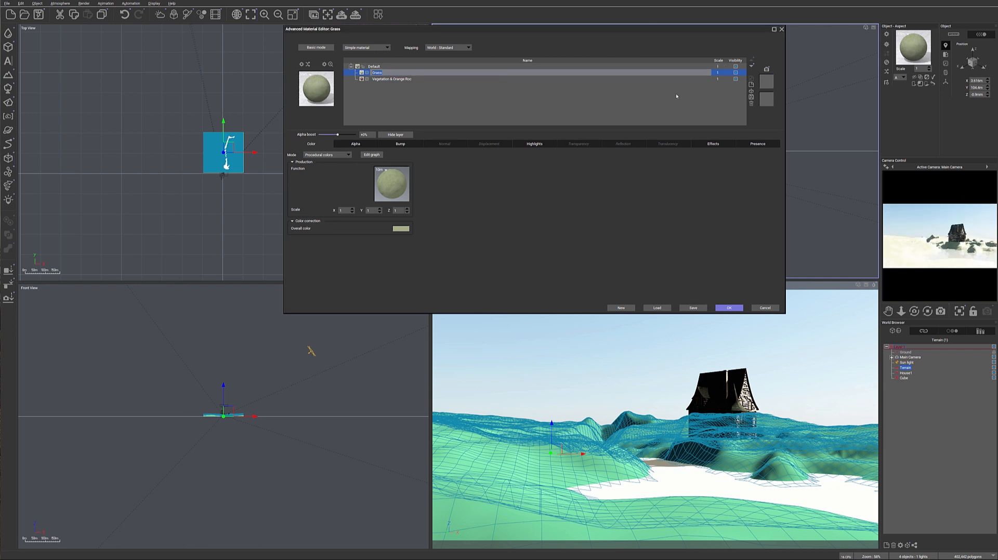
Change the Grass layer's overall color to a darker olive green
click(401, 228)
click(446, 231)
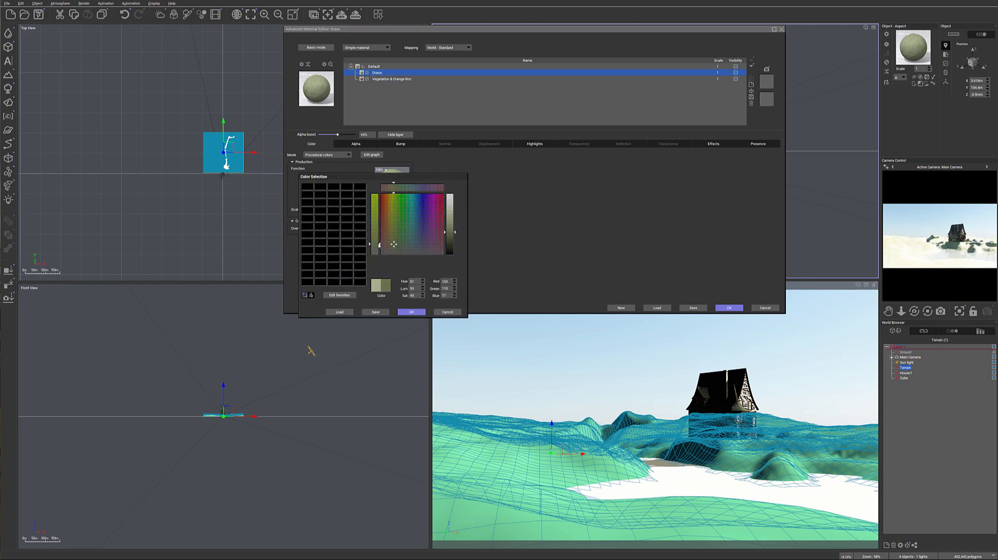
drag(394, 244, 395, 244)
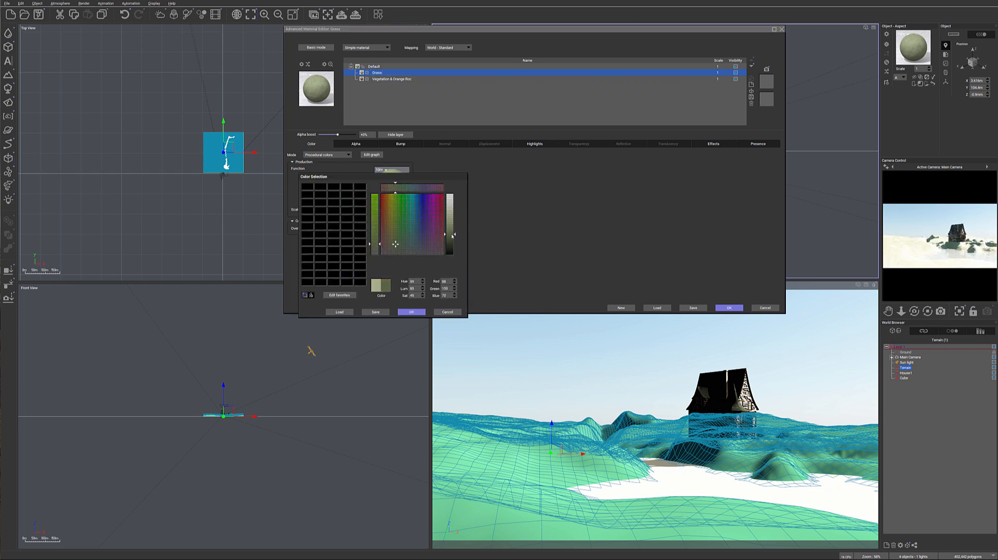
click(412, 312)
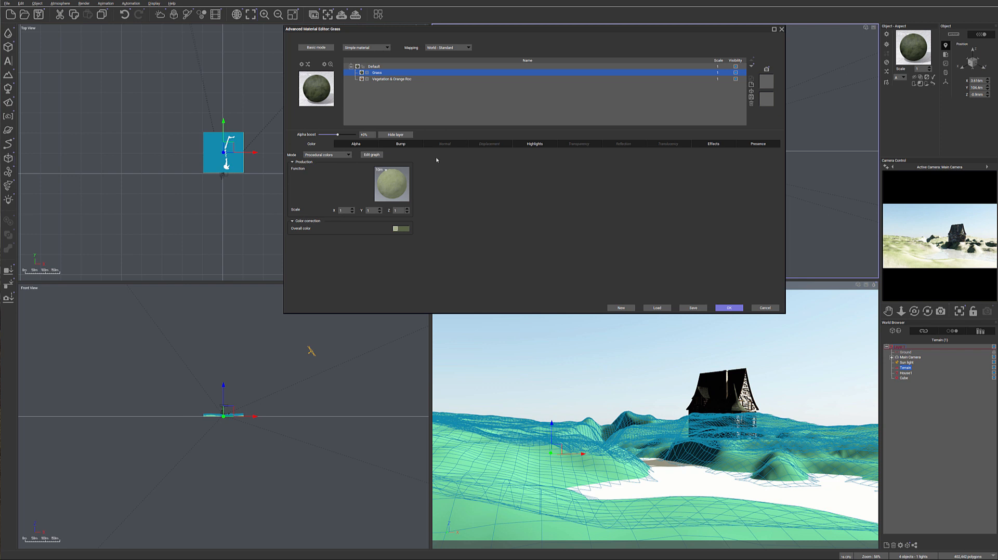
Set the Grass layer's bump depth to 0.01 and reduce its highlight global intensity and global size
click(391, 145)
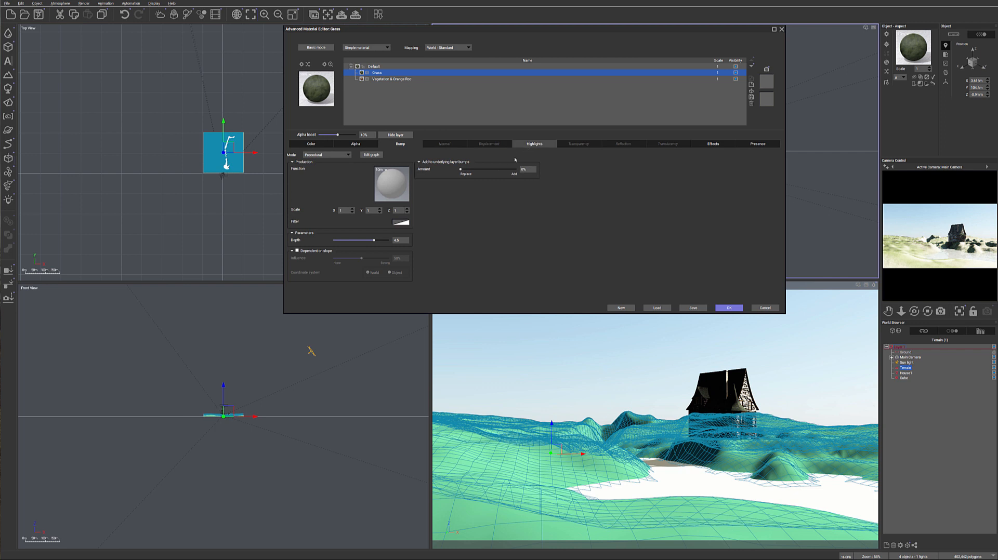
click(400, 240)
text(0.01)
key(Return)
click(535, 144)
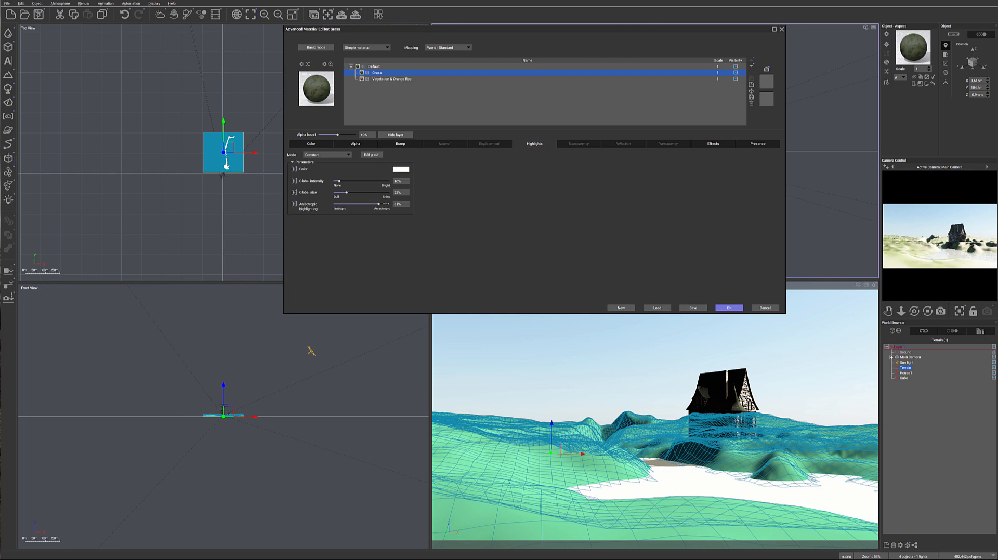
drag(352, 194, 336, 194)
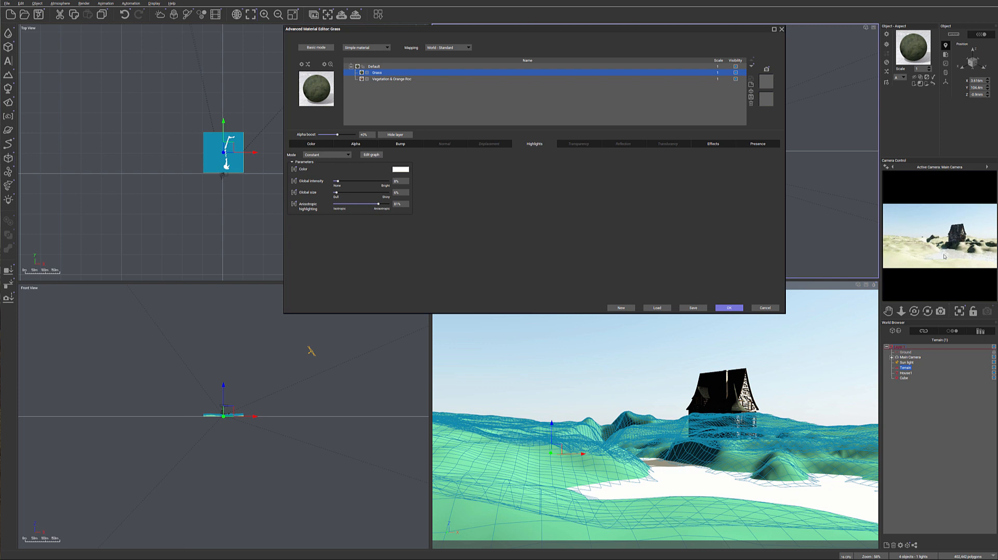
Set the Grass layer's scale to 0.4
click(727, 73)
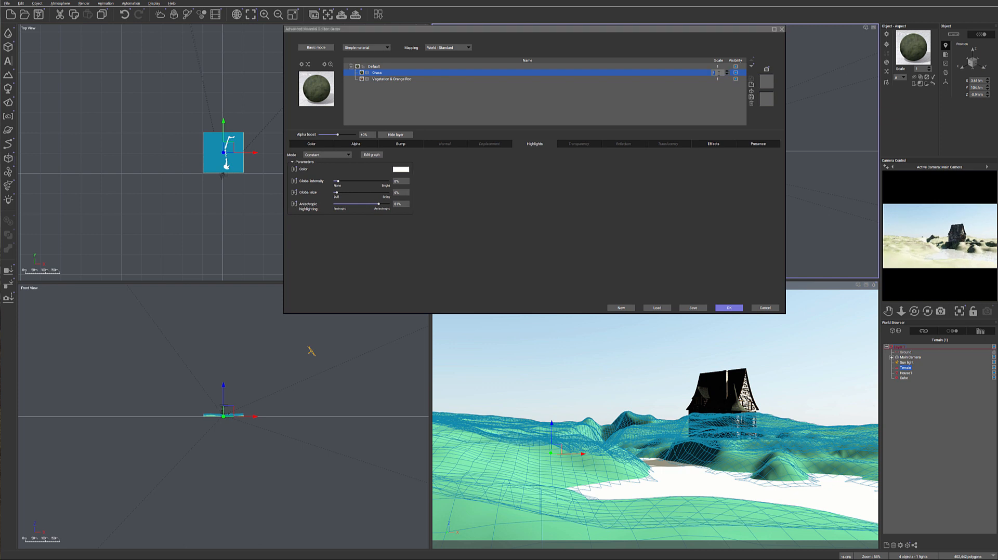
text(0.4)
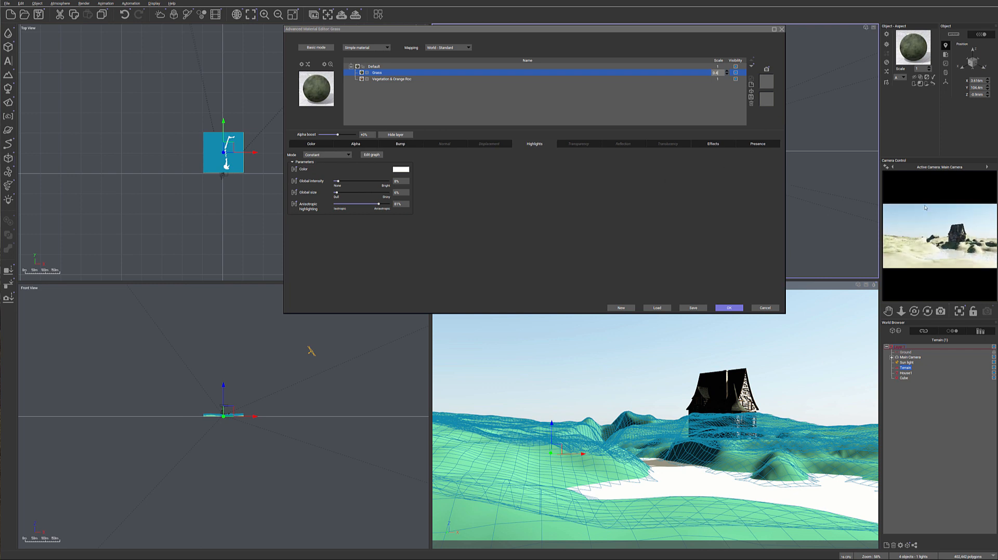
key(Return)
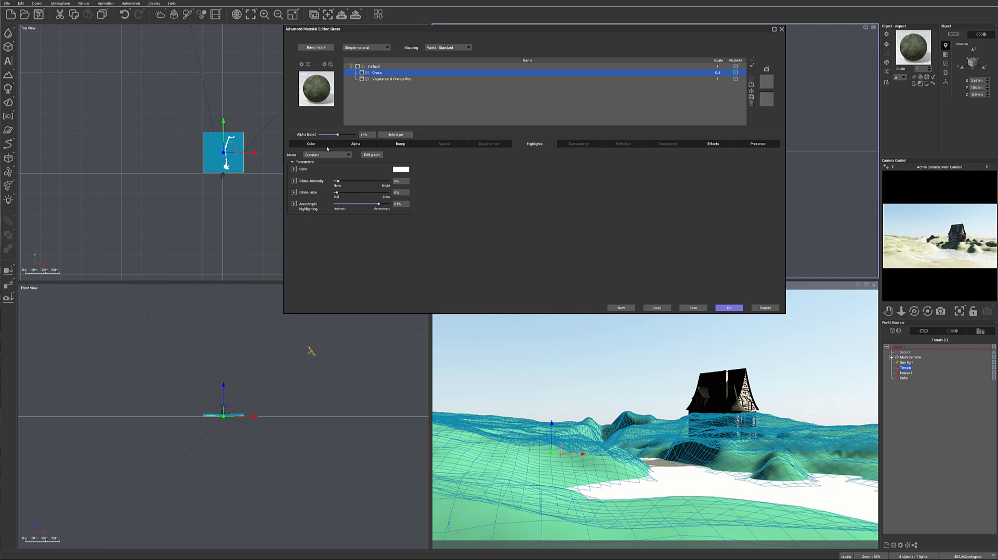
Switch the Grass layer's color mode to Natural grain and set Color 1 to a dark green
click(311, 144)
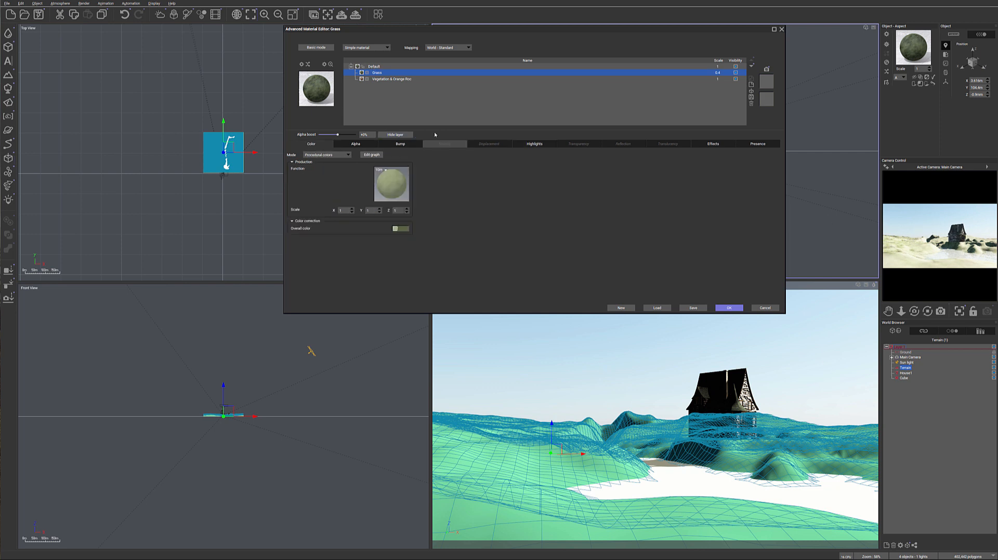
click(343, 155)
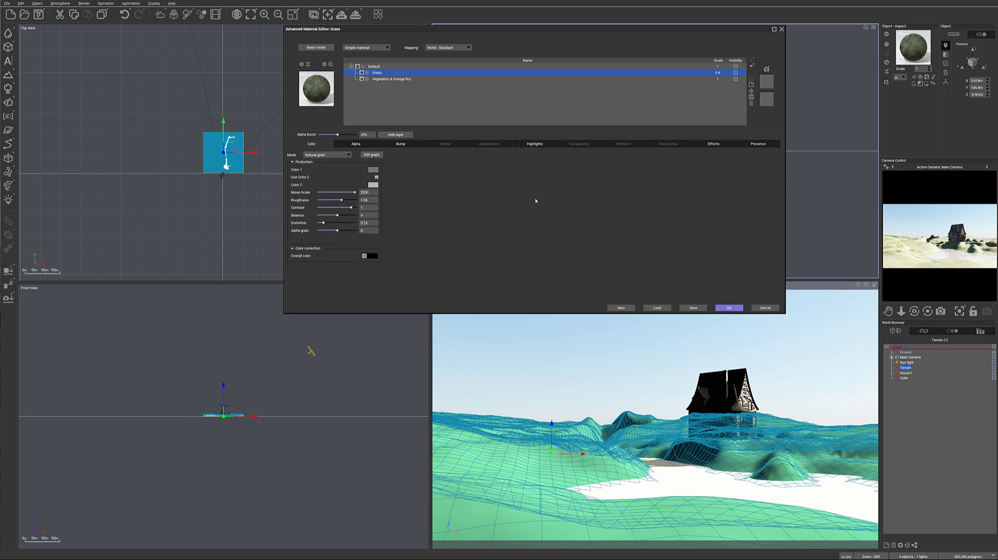
click(373, 169)
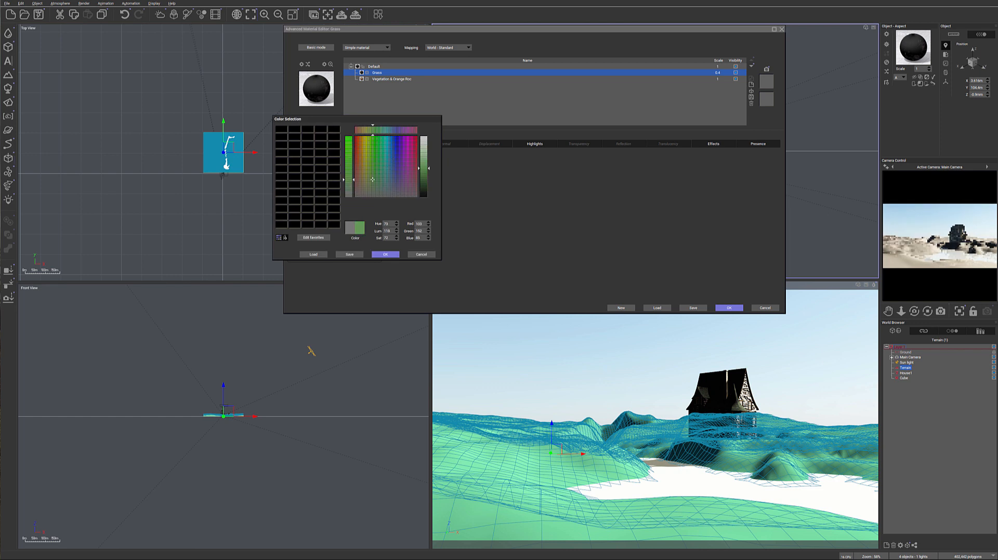
click(425, 181)
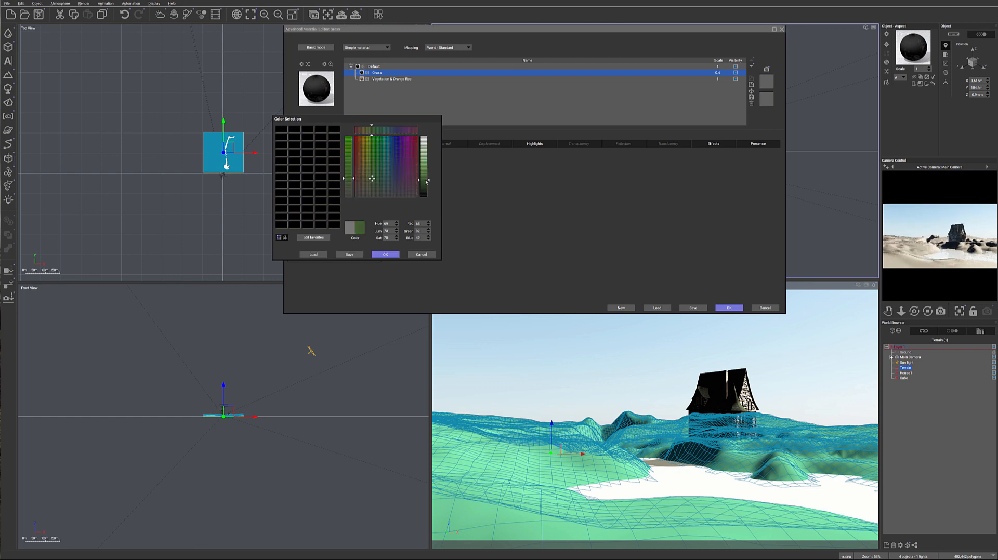
click(412, 256)
Set Color 2 of the Grass layer's natural grain to a light green
click(381, 190)
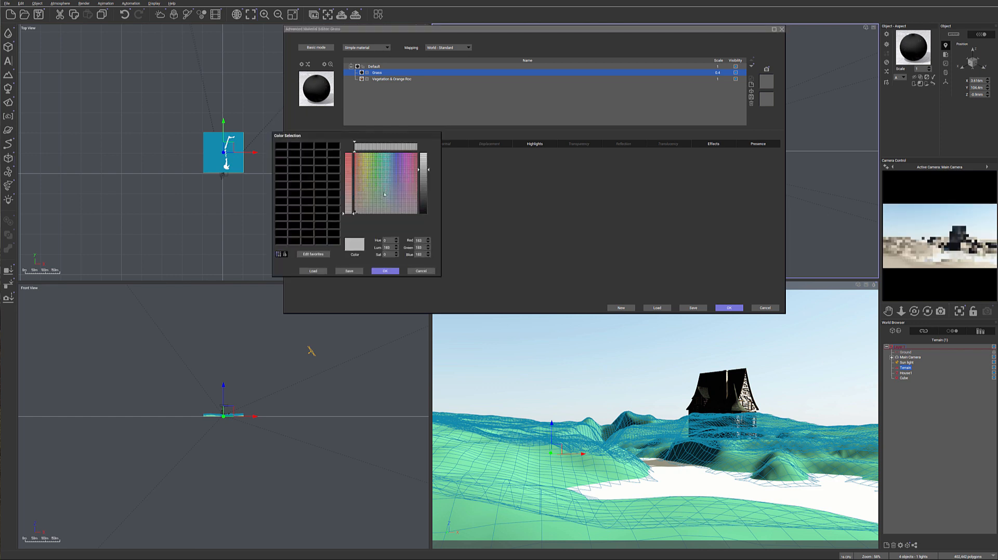
click(370, 192)
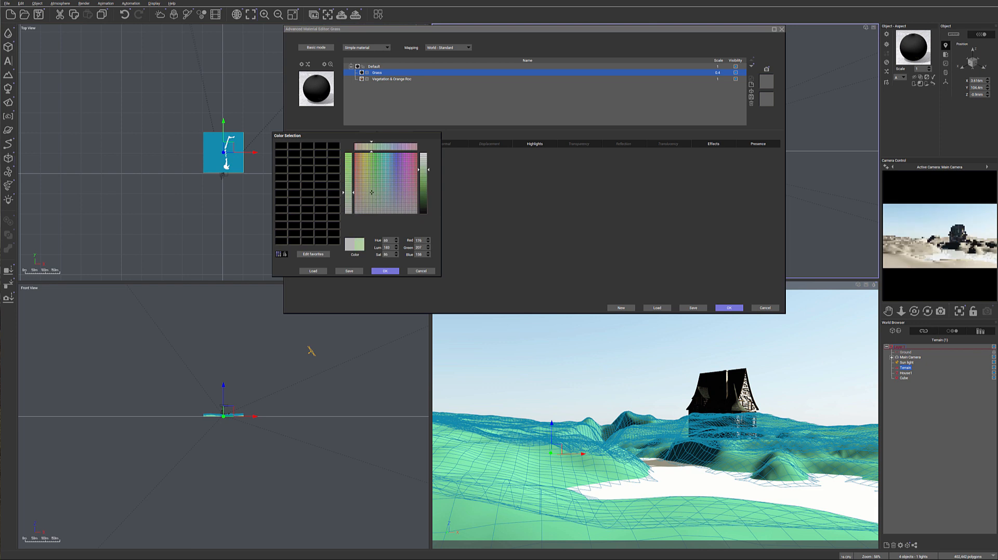
click(386, 271)
Reset the Grass layer's overall color and clear its alpha function so the alpha mode is None
right_click(371, 256)
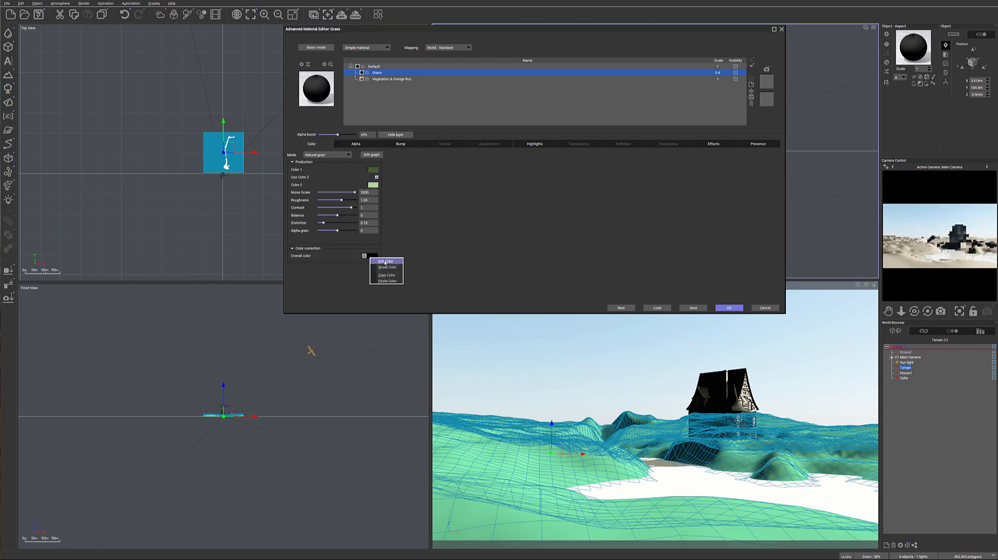
click(388, 267)
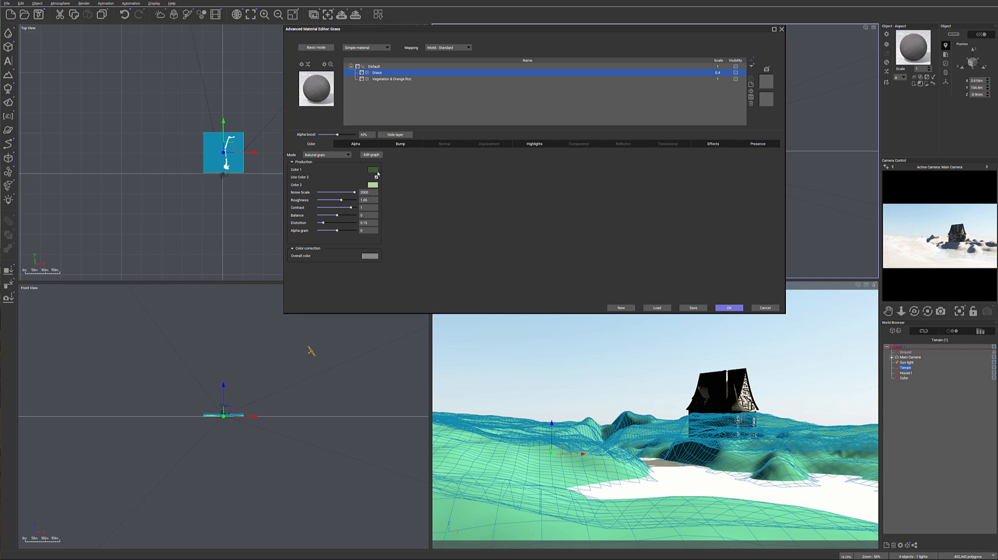
click(343, 146)
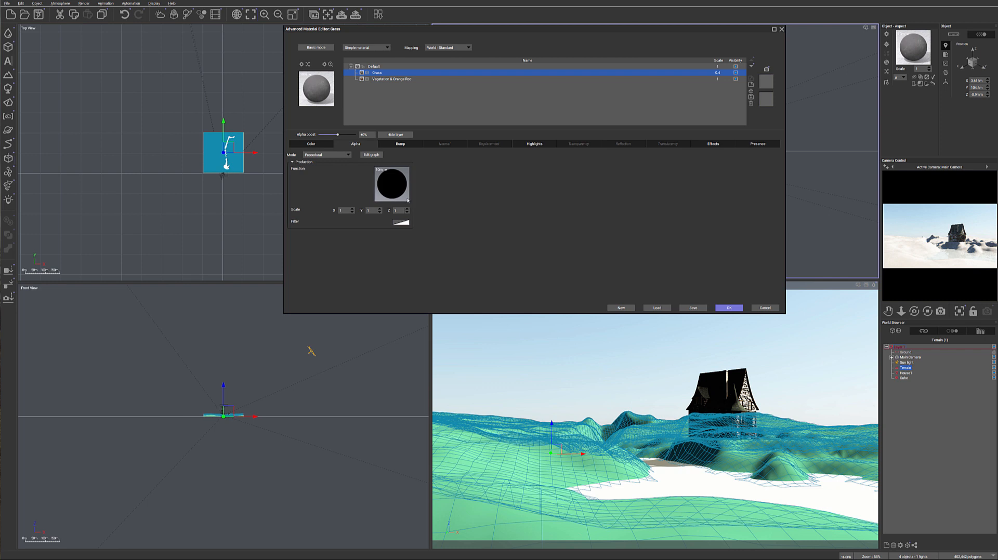
right_click(393, 177)
click(412, 201)
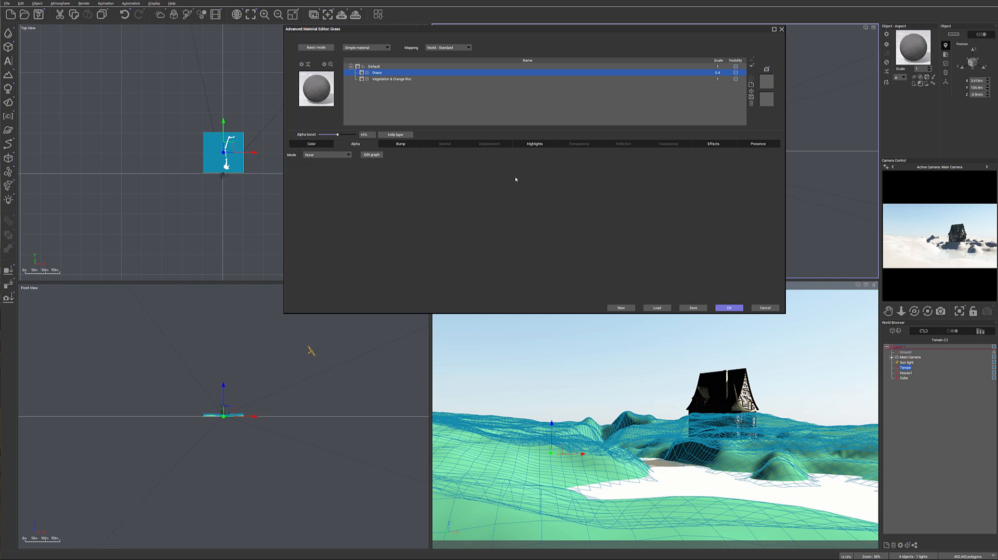
Check the Grass layer's bump, highlight and effects settings, open its presence constraints and turn on its visibility highlight
click(408, 147)
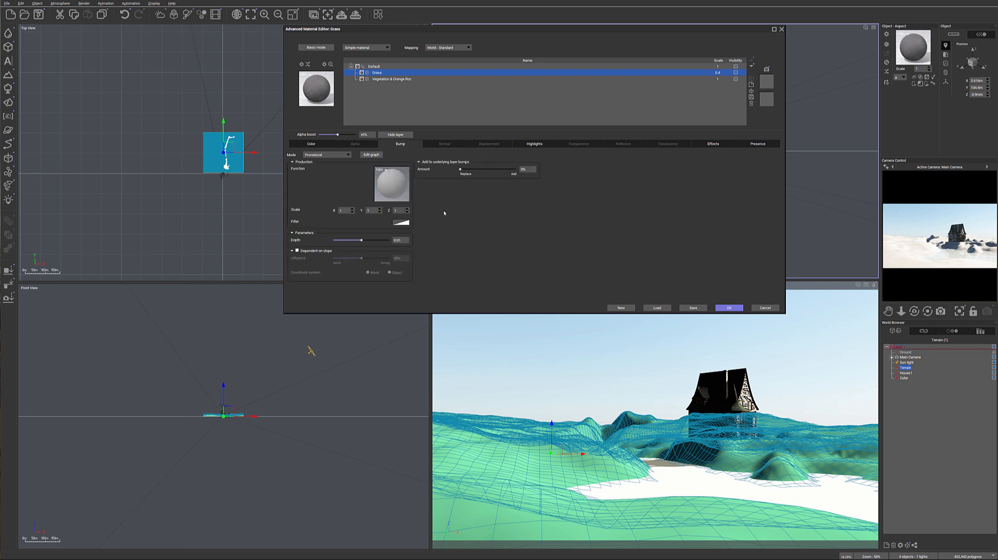
click(539, 145)
click(714, 144)
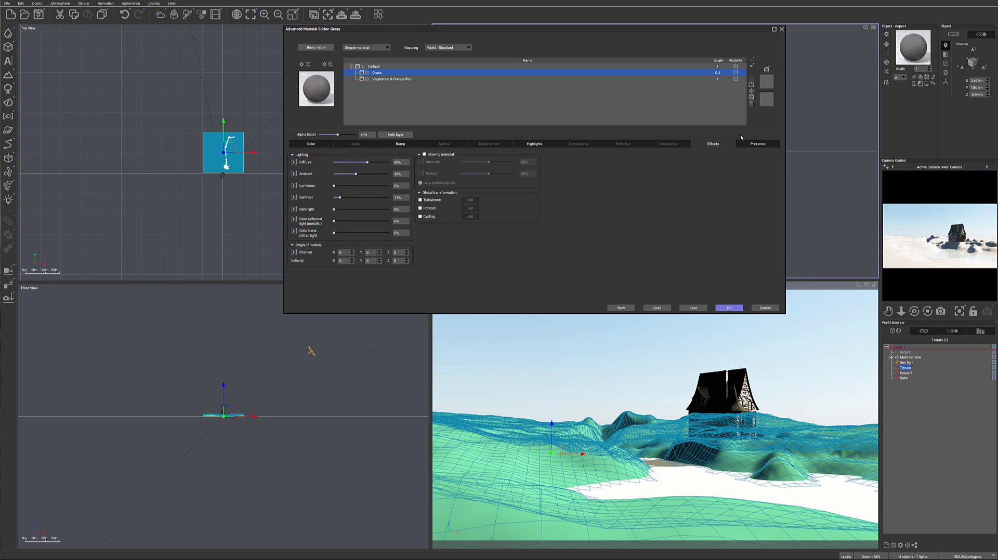
click(757, 144)
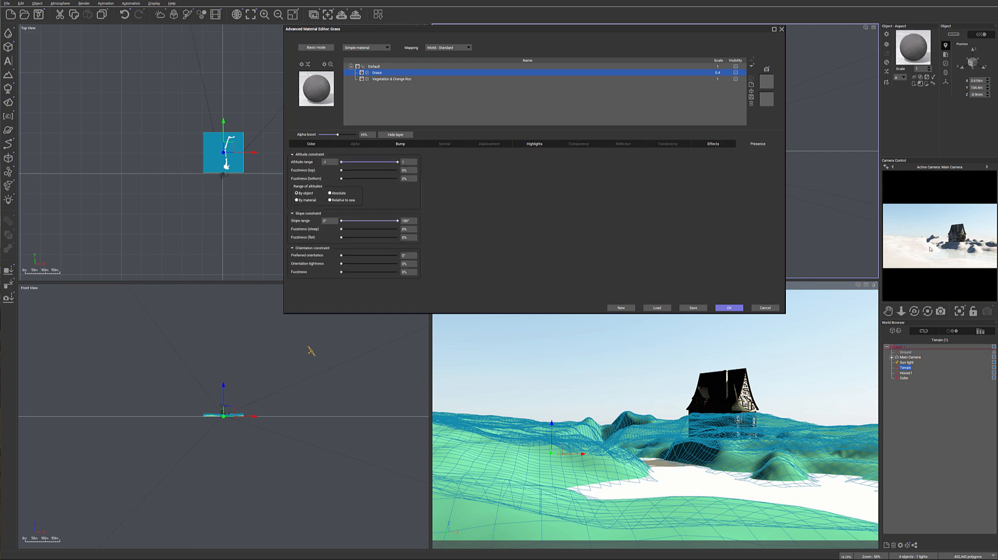
click(736, 73)
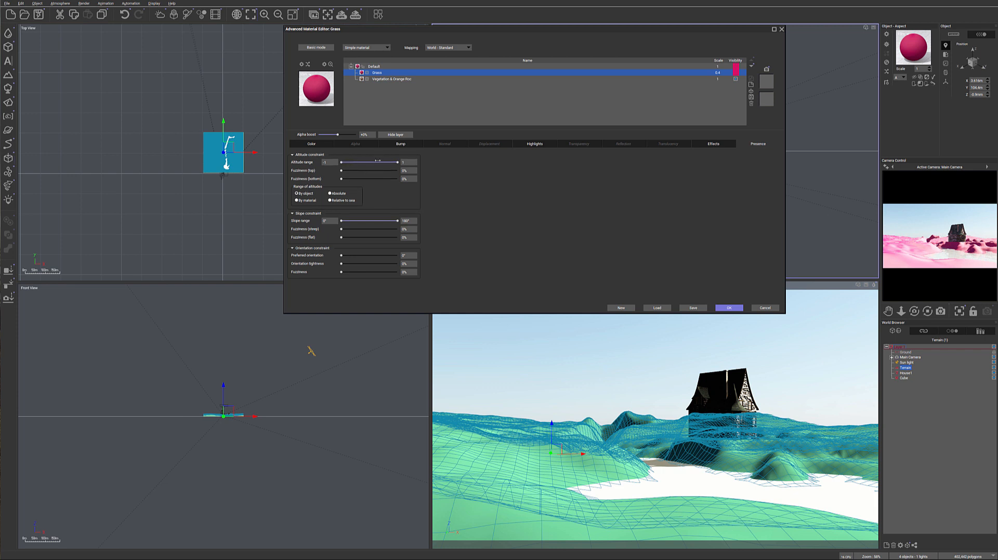
Restrict the Grass layer to absolute altitudes above about 2.8 m with 11% bottom fuzziness, and turn off its visibility highlight
drag(342, 162, 358, 162)
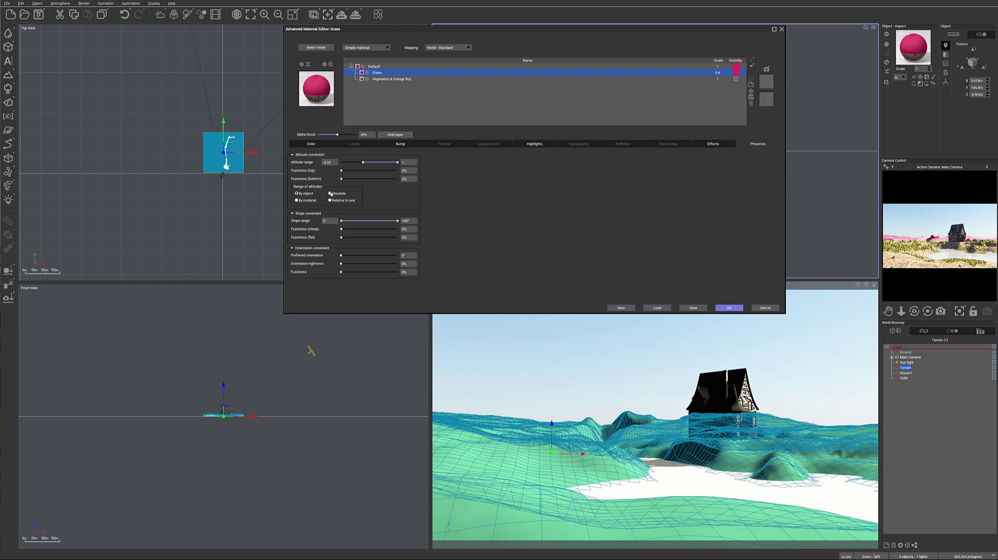
click(351, 193)
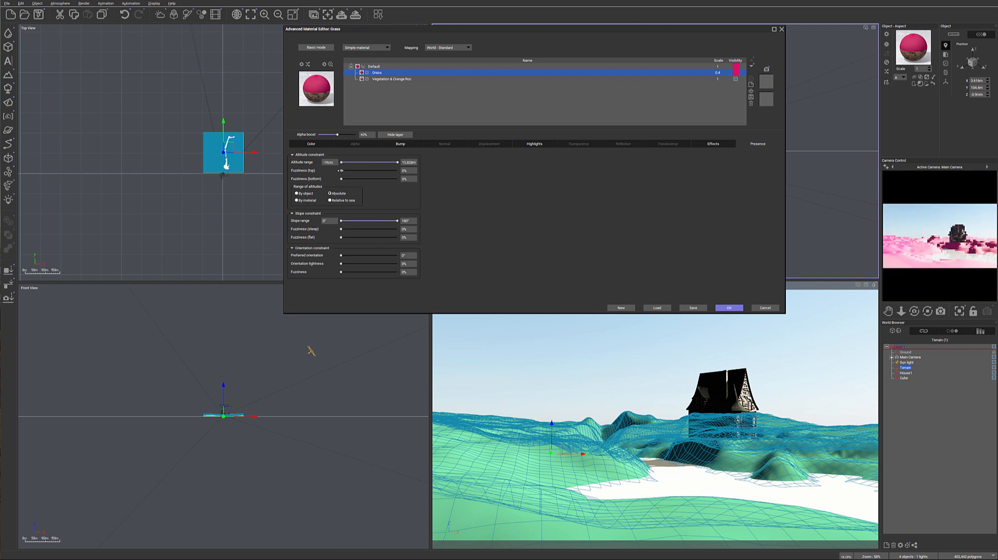
drag(342, 162, 351, 162)
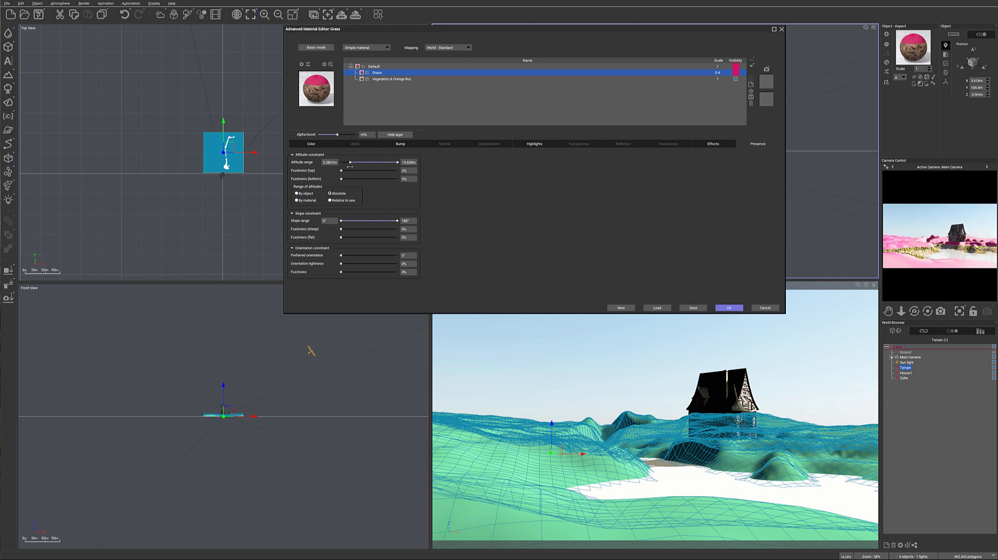
drag(341, 178, 349, 179)
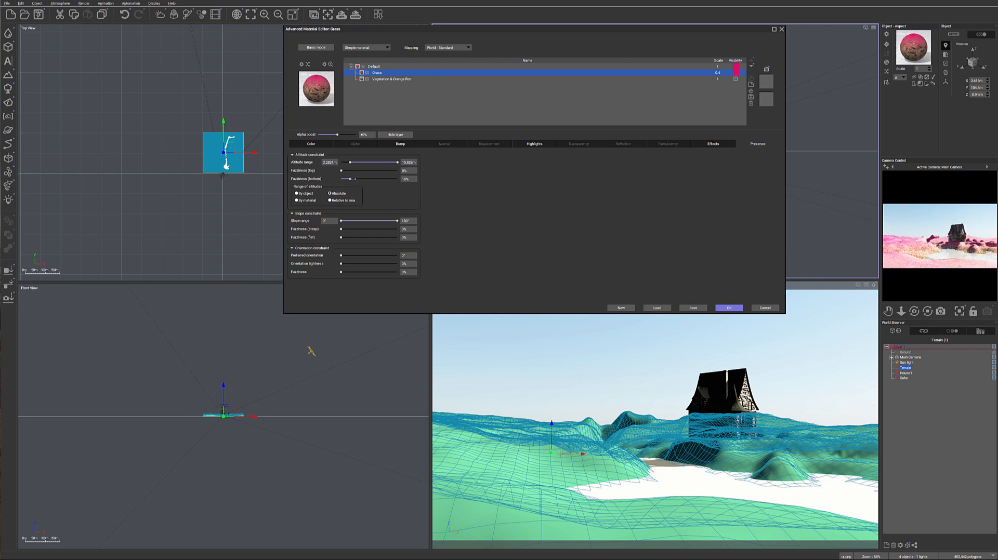
drag(350, 162, 351, 162)
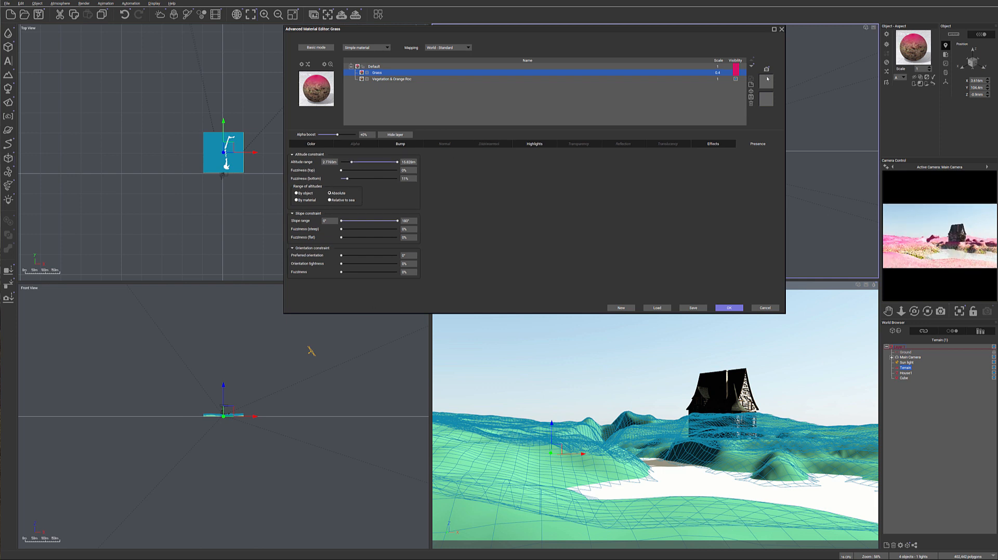
click(735, 72)
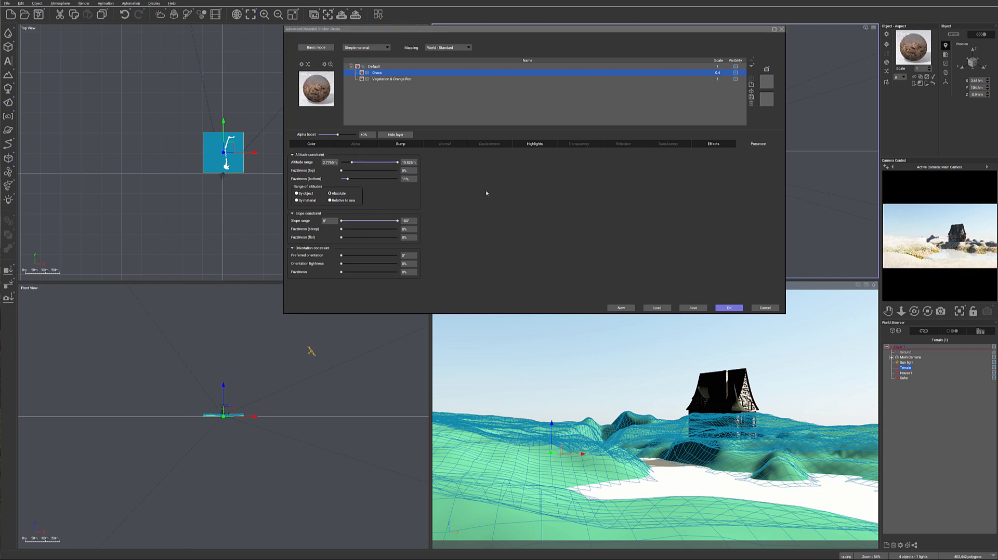
Reset the overall color in the Grass layer's color correction again
click(312, 144)
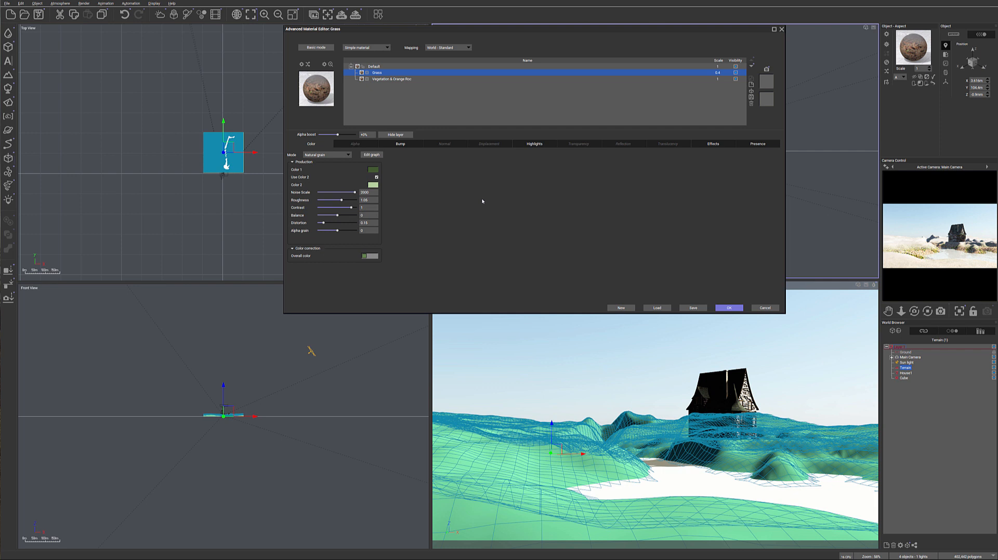
right_click(370, 255)
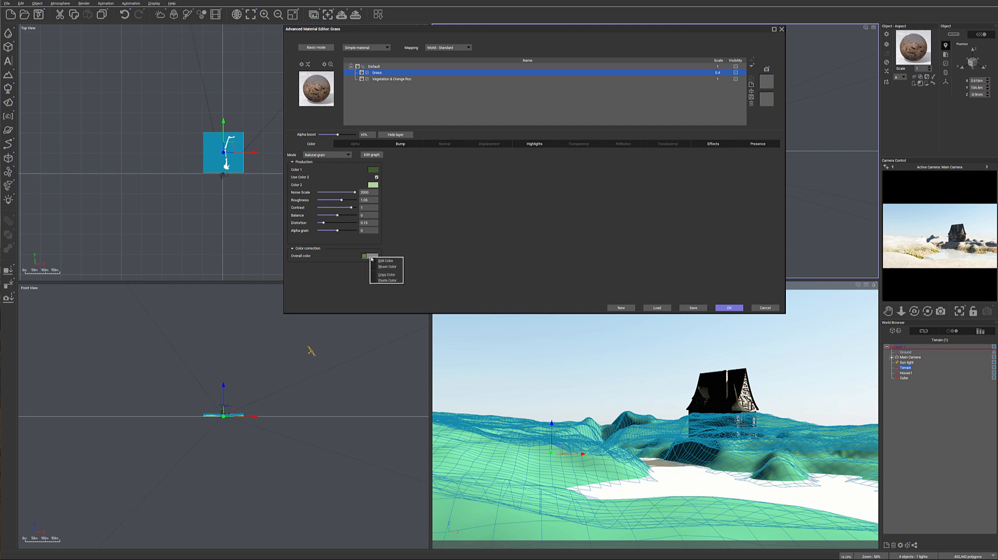
click(387, 267)
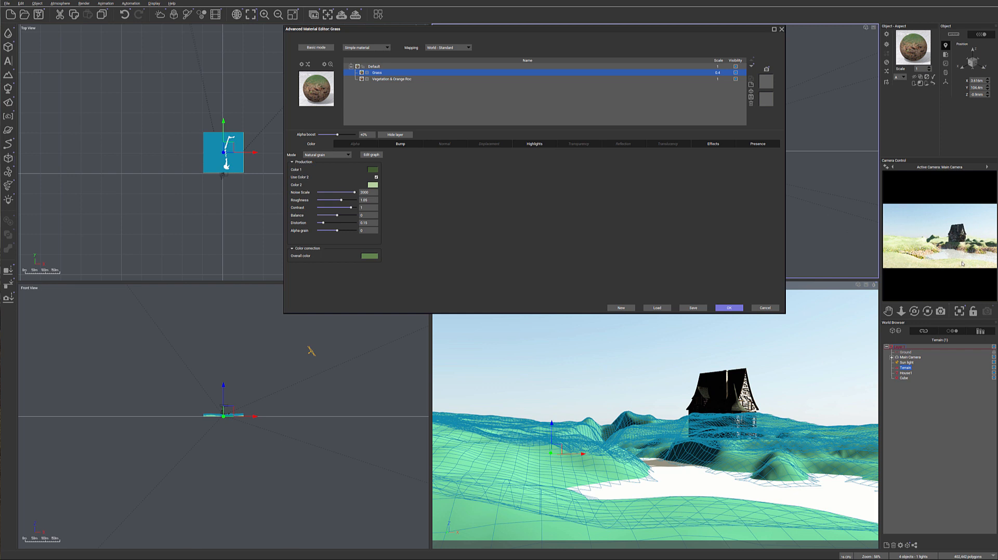
Darken Color 2 of the Grass layer's natural grain to a very dark green and accept the terrain material
click(373, 185)
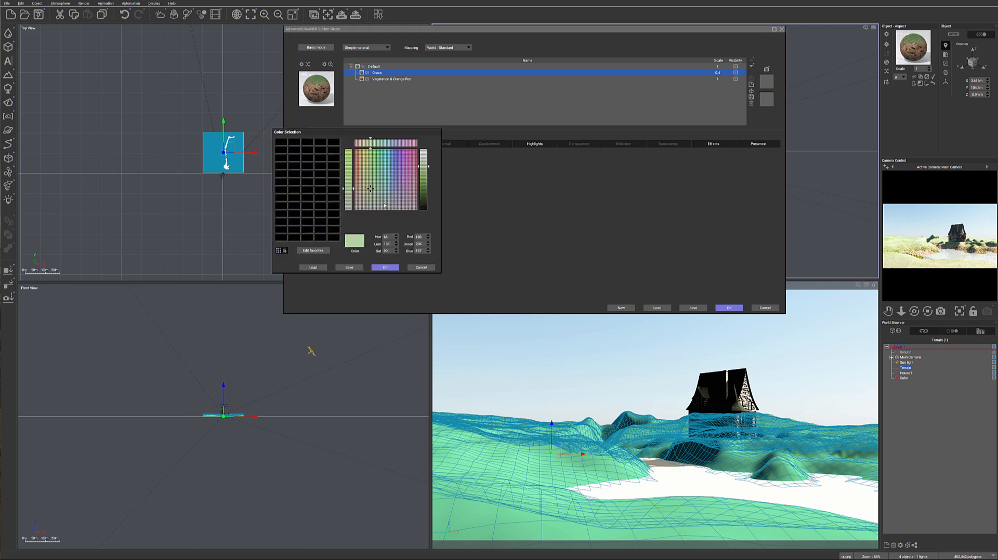
drag(423, 191, 428, 200)
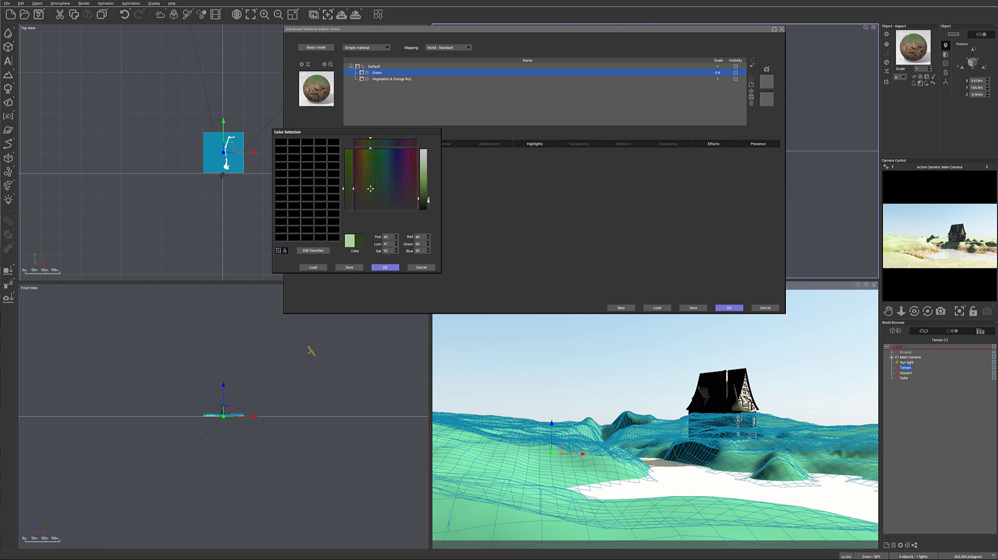
click(387, 268)
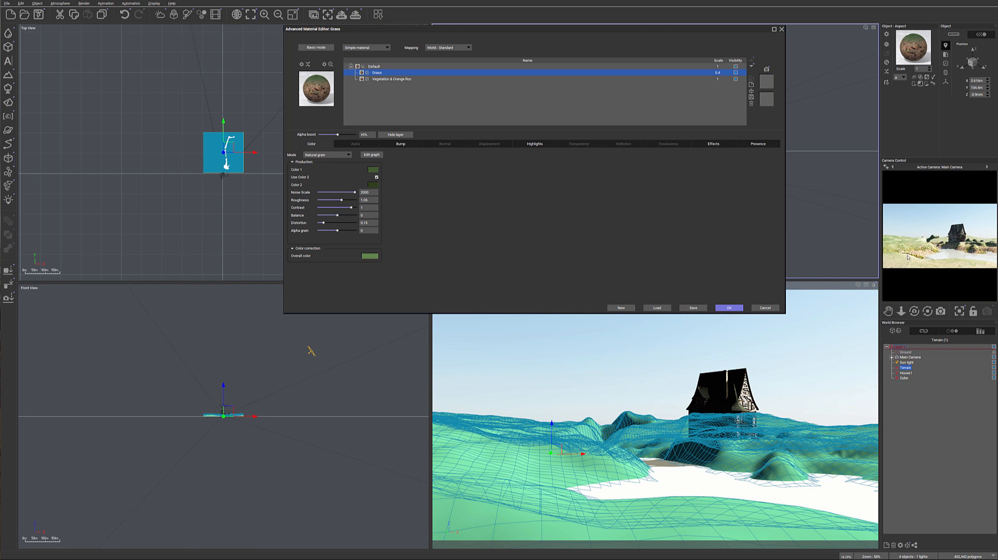
click(725, 307)
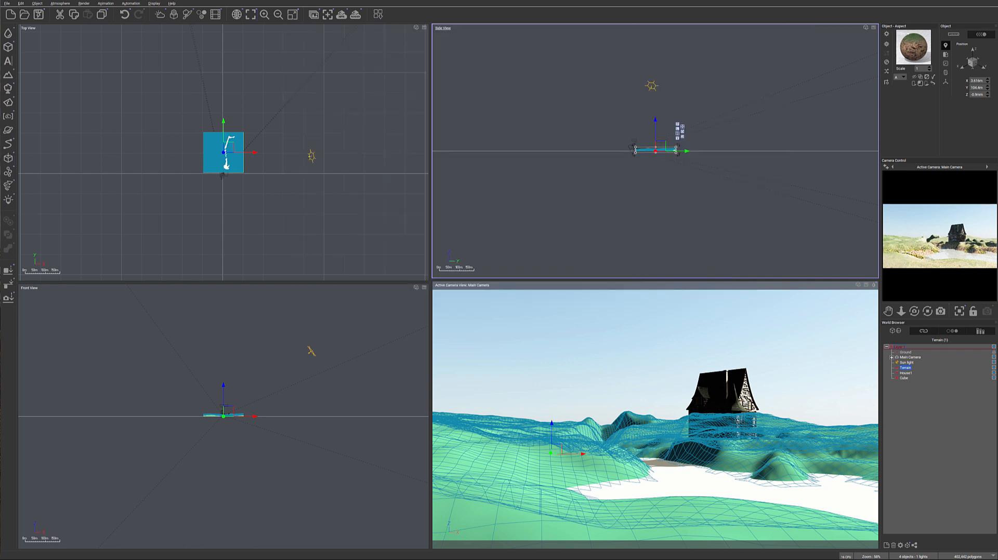
Switch the atmosphere model to Standard spectral, letting the atmosphere and camera exposure adjust automatically
click(60, 4)
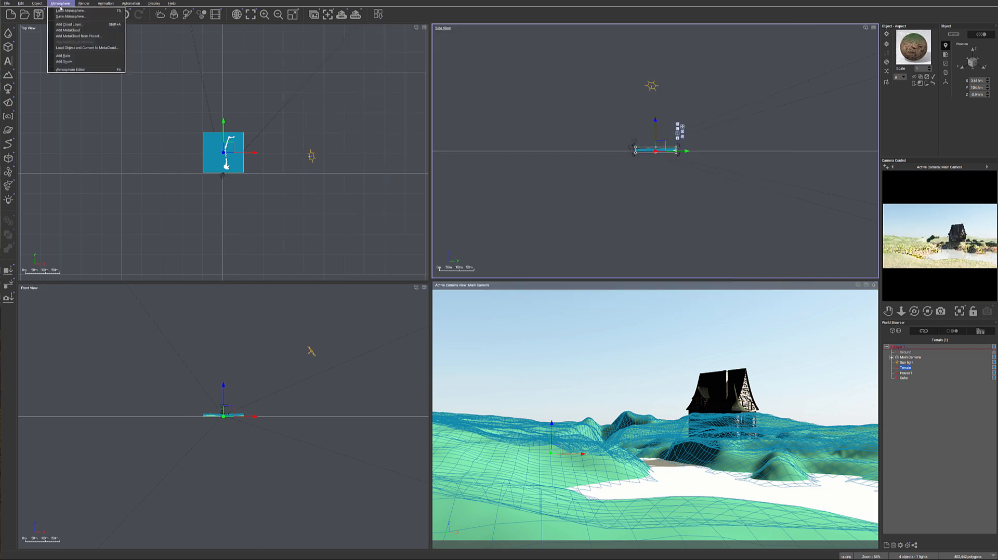
click(78, 69)
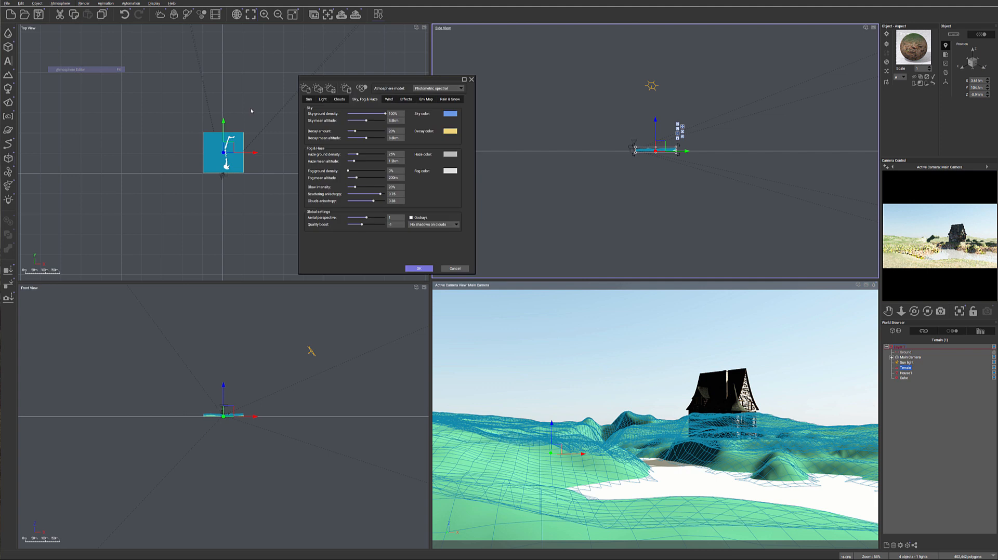
click(447, 91)
click(446, 103)
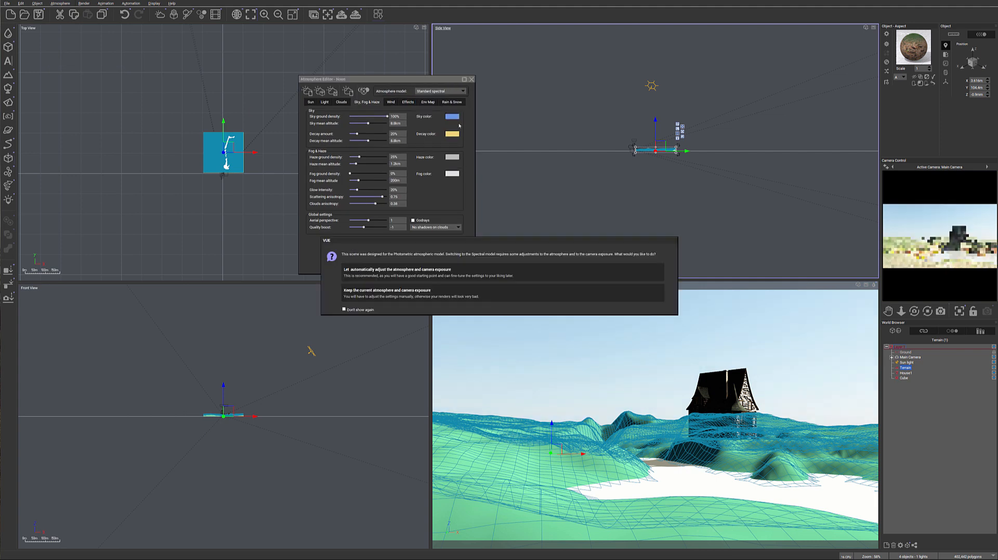
click(516, 275)
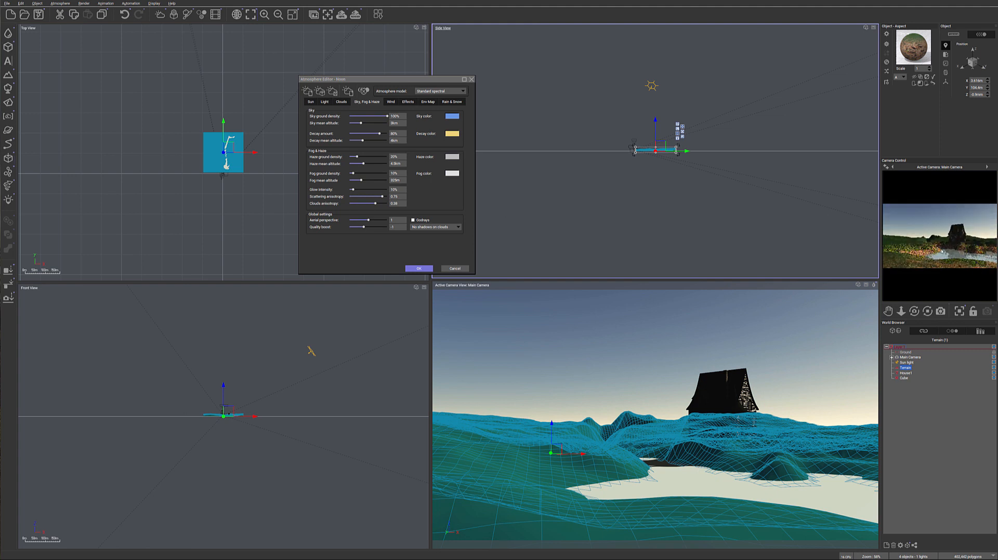
click(419, 268)
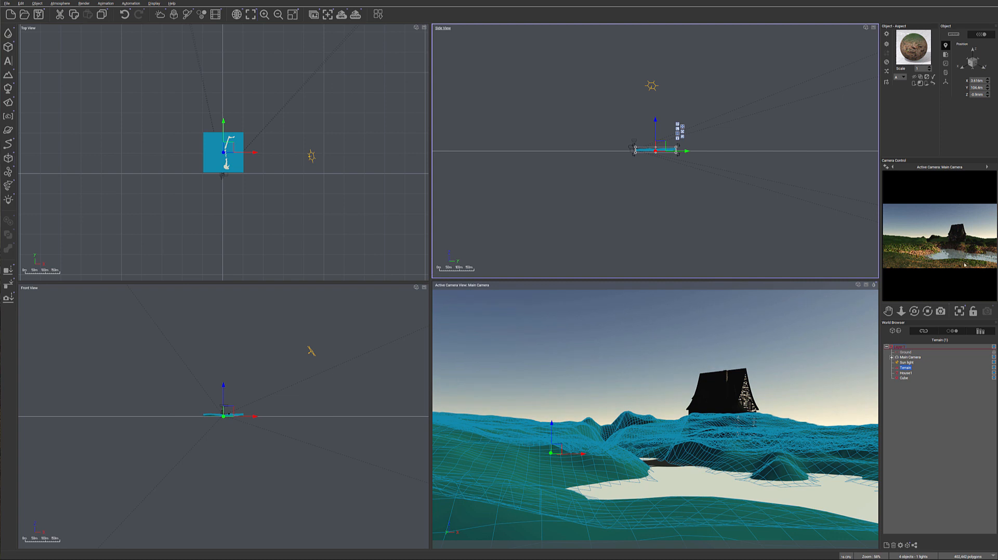
Render the main camera view to review the lighting and terrain material, and close the render display
click(356, 14)
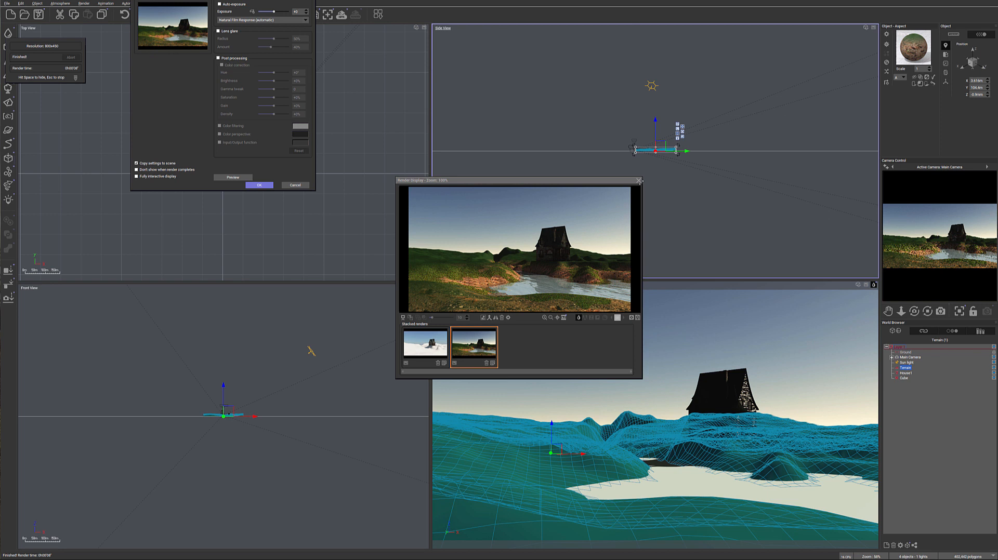
click(638, 180)
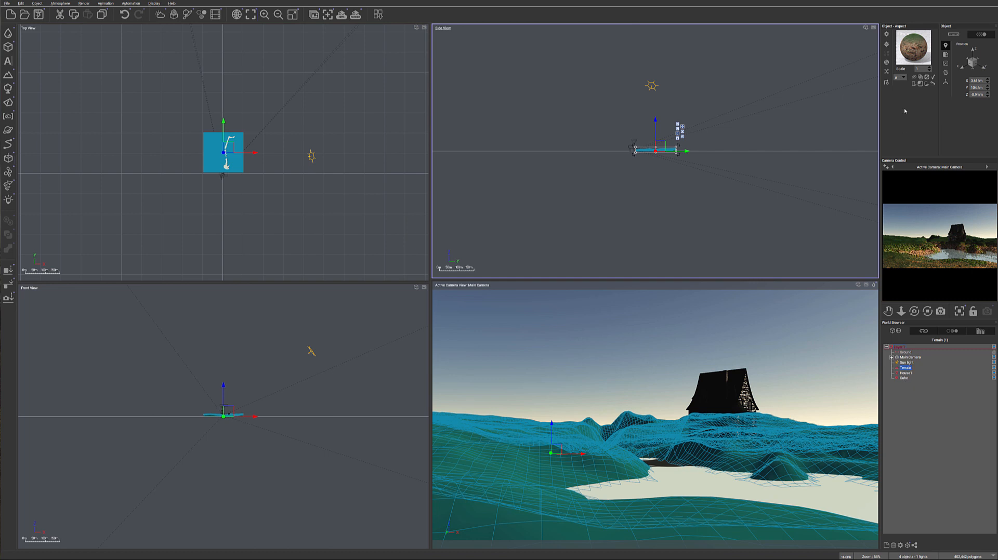
Replace the terrain material's Grass layer with the Dry grass preset from the Landscapes materials, keeping the existing alpha information
double_click(913, 37)
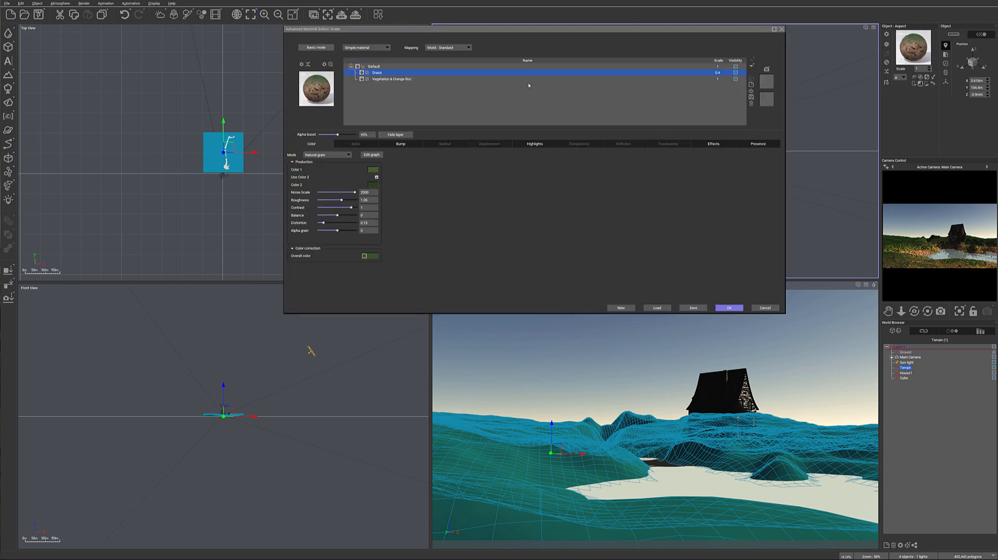
drag(519, 34, 501, 103)
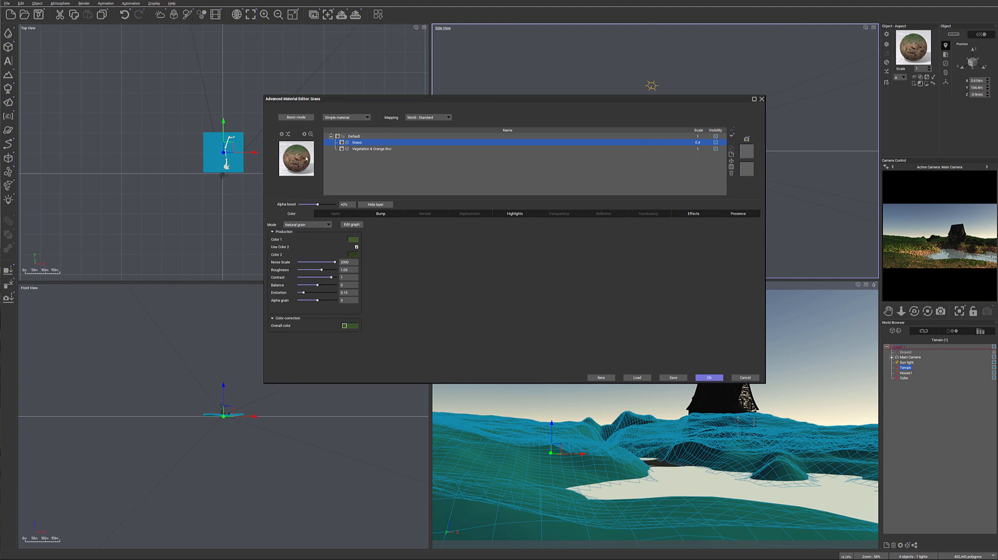
click(306, 158)
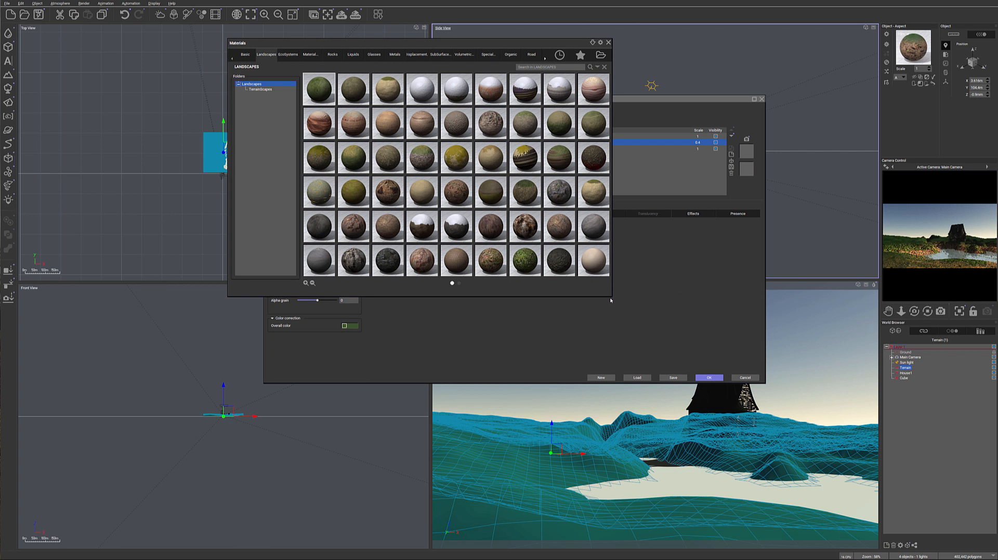
drag(612, 297, 784, 365)
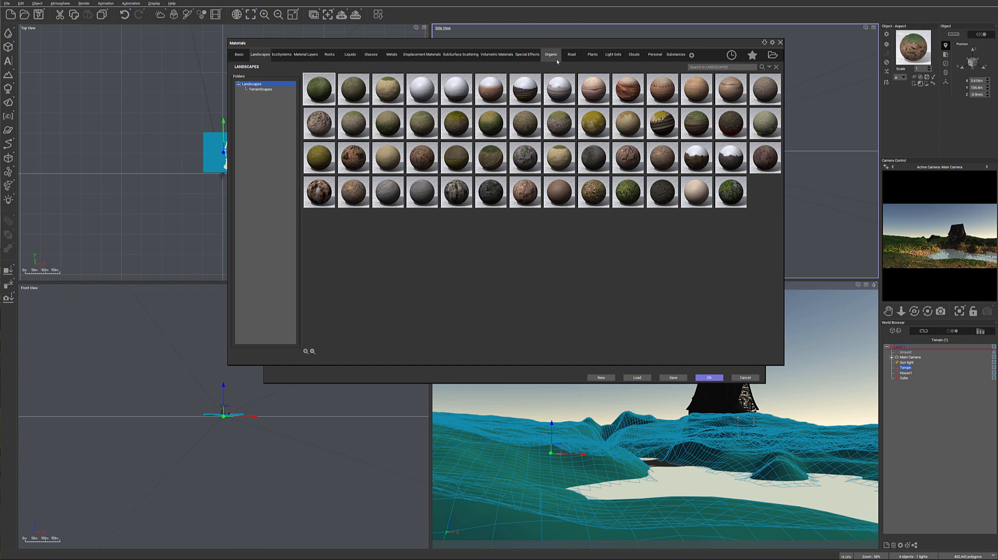
click(655, 54)
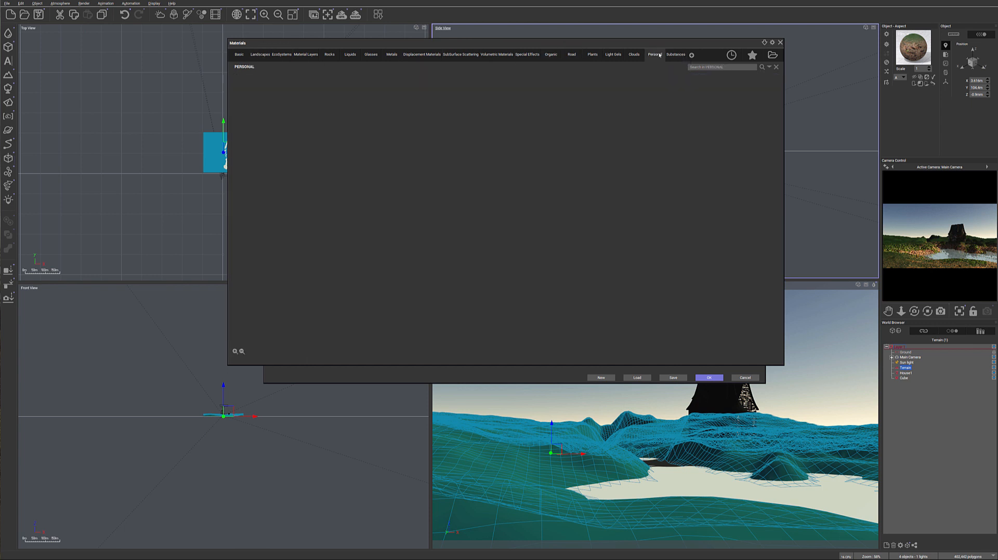
click(634, 54)
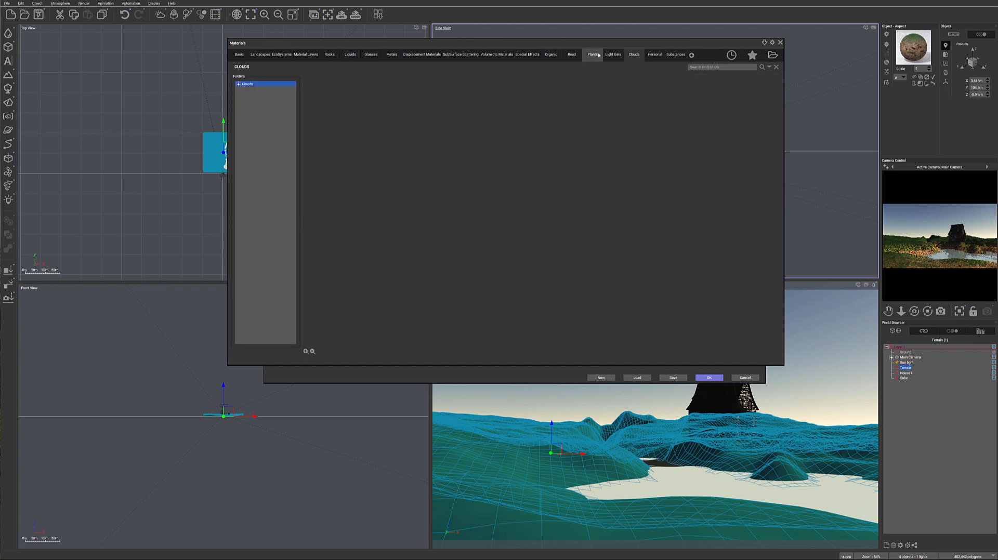
click(592, 54)
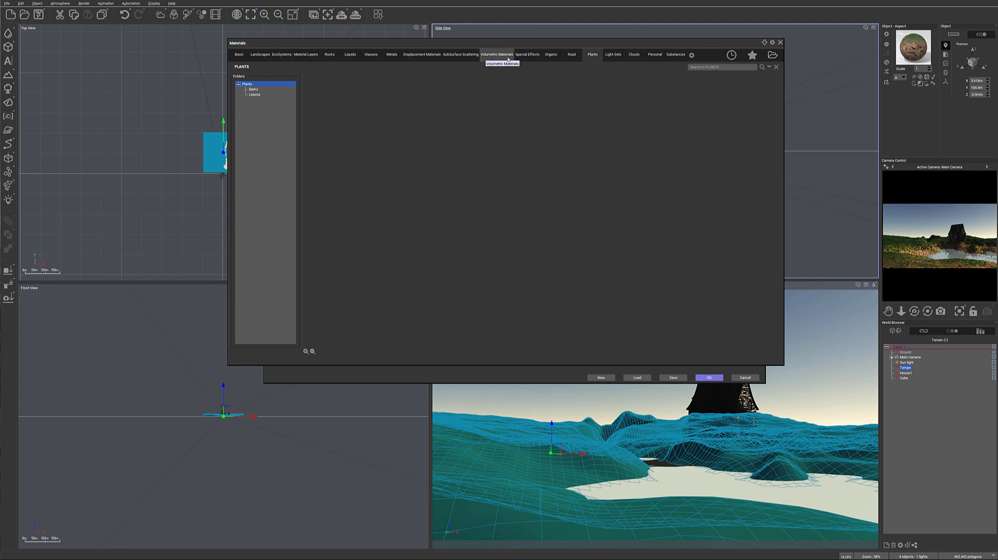
click(656, 55)
click(306, 54)
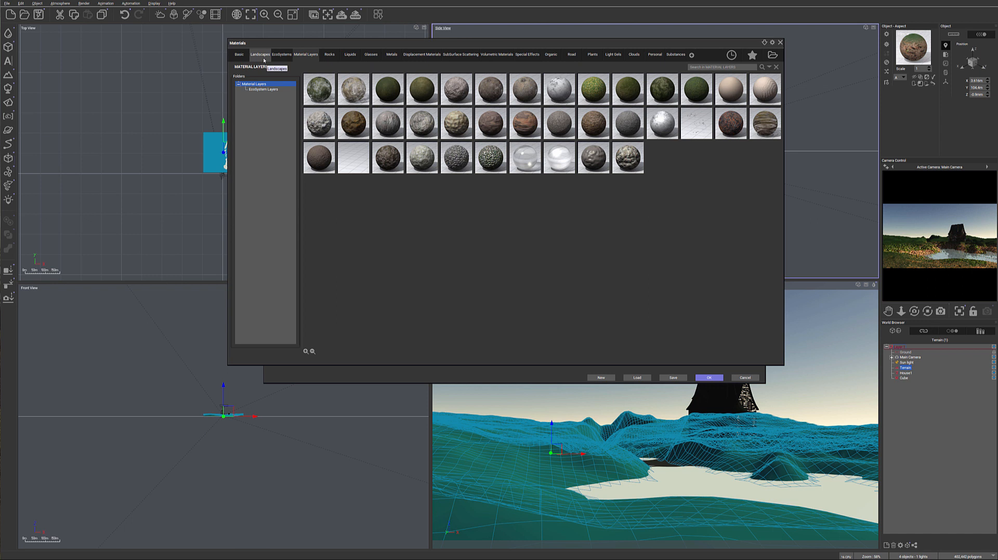
click(264, 59)
mouse_move(316, 147)
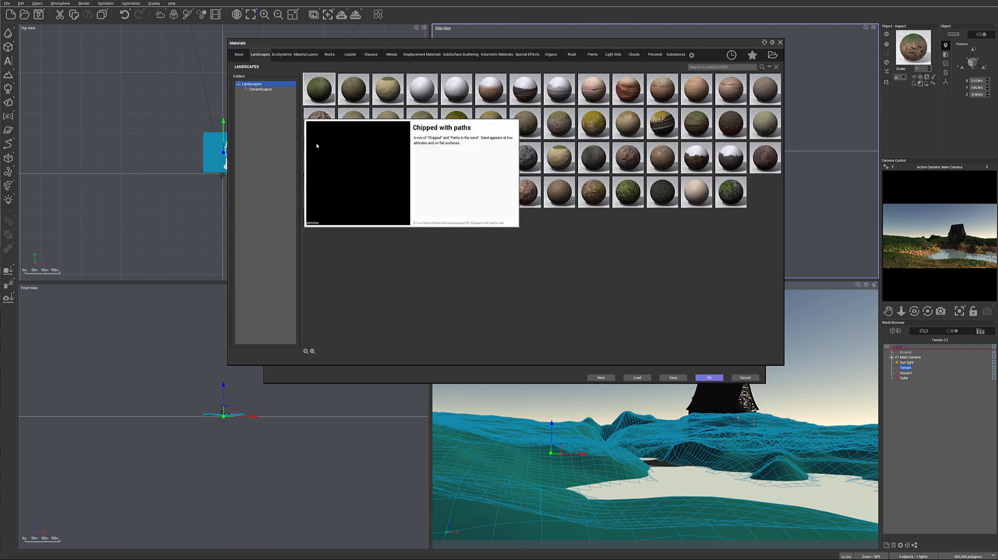
double_click(591, 122)
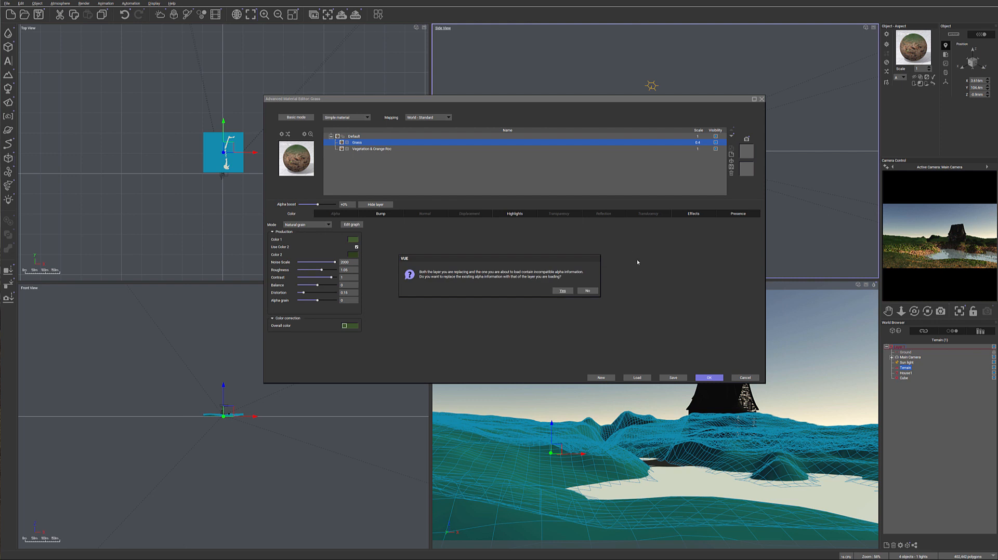
click(586, 291)
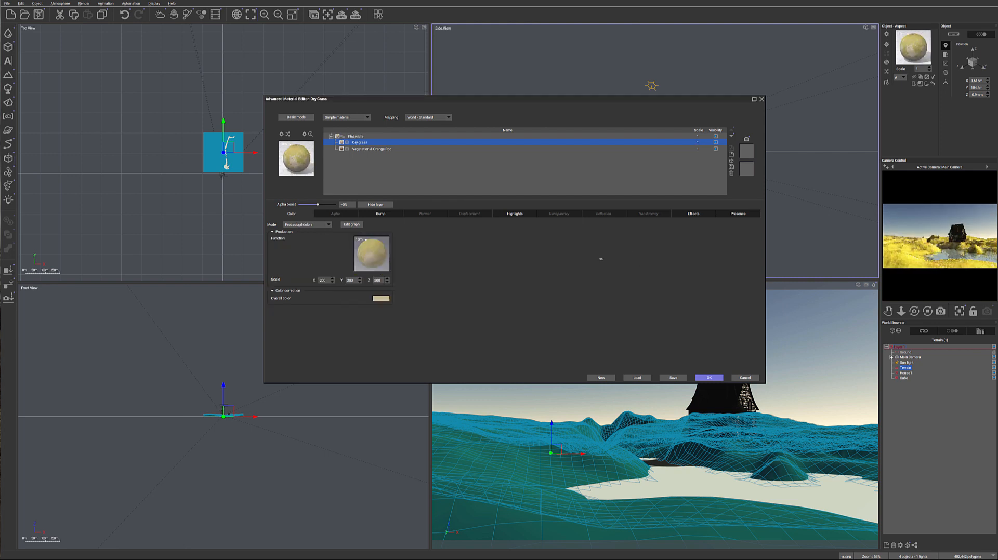
Raise the Dry grass layer's lower altitude limit to about -0.63, with top fuzziness at 0% and bottom fuzziness at about 20%
double_click(369, 149)
double_click(364, 143)
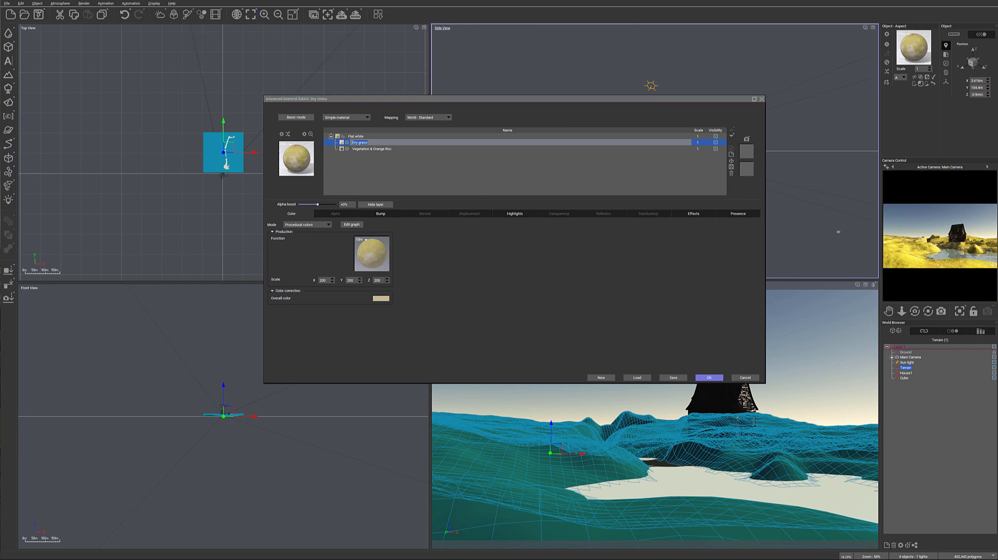
drag(880, 229, 803, 239)
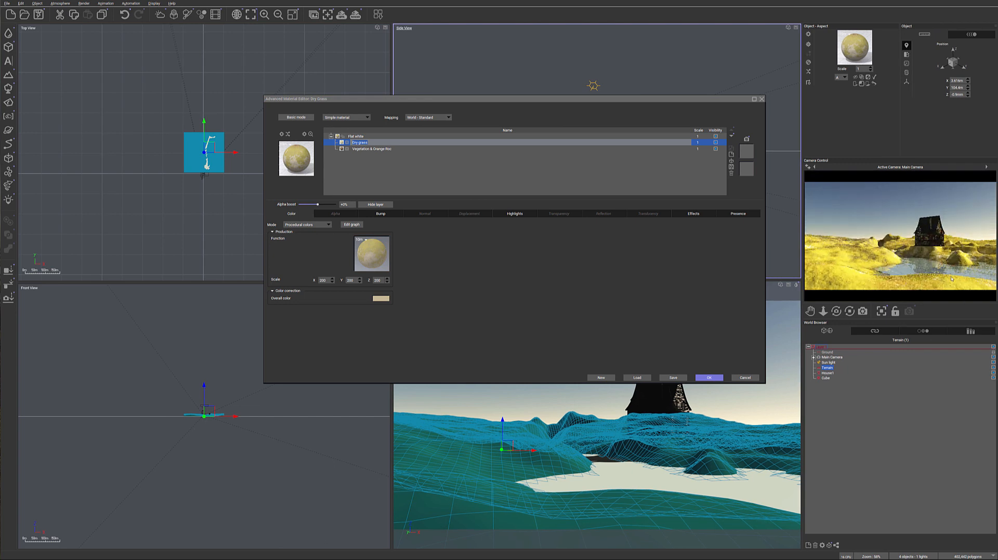
click(738, 213)
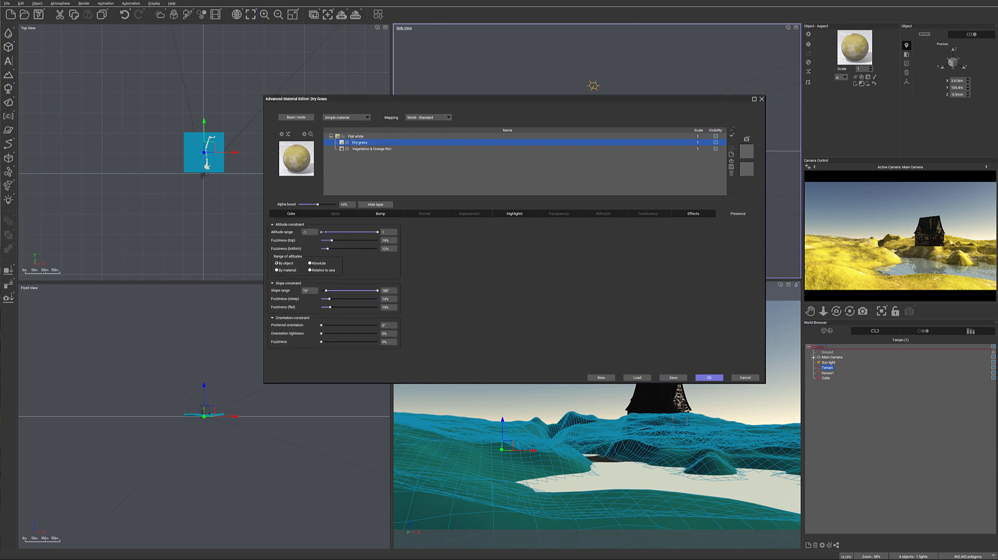
mouse_move(335, 240)
mouse_down()
mouse_move(321, 240)
mouse_move(323, 232)
mouse_up()
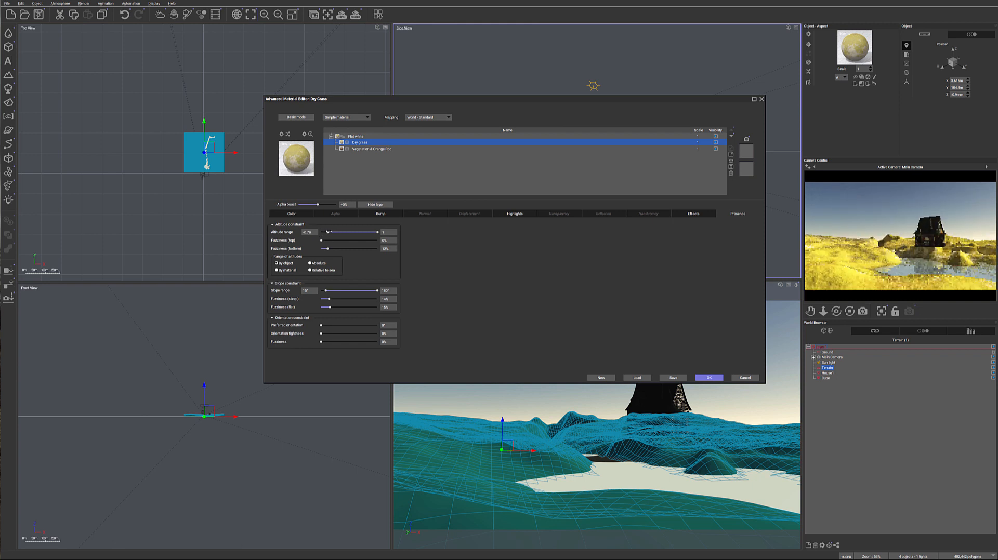
drag(325, 232, 330, 232)
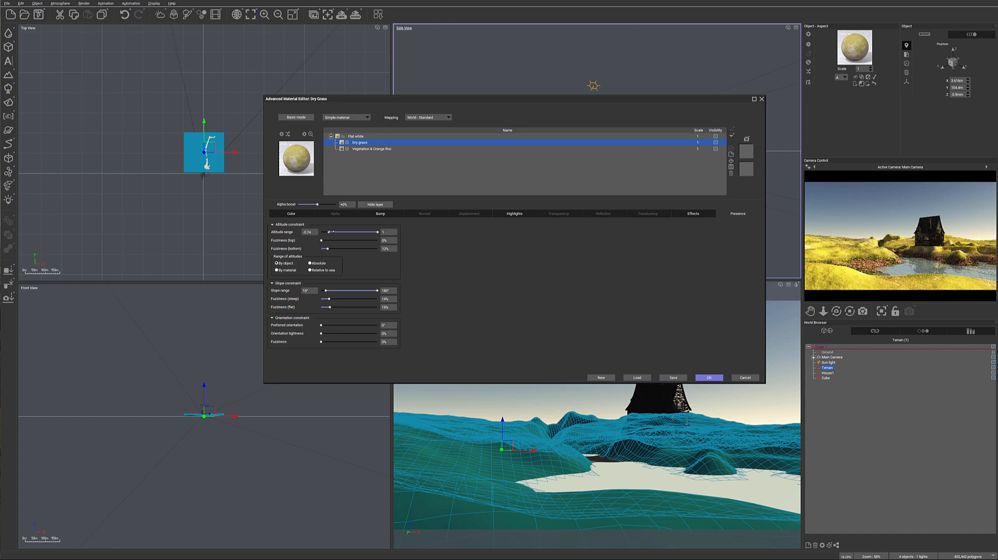
drag(329, 232, 333, 248)
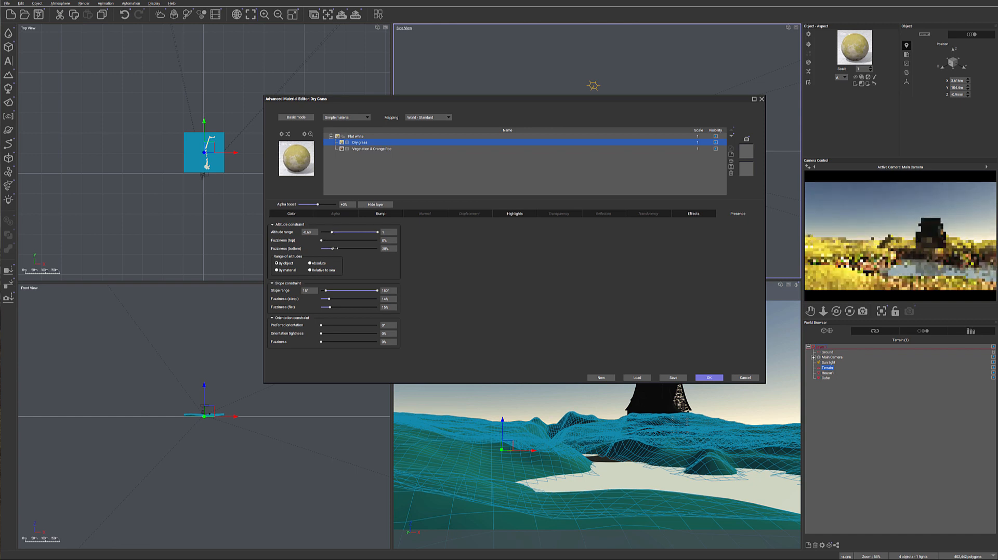
Switch the Dry grass layer's range of altitudes to Absolute and raise its lower limit to about 3.17 m
click(310, 263)
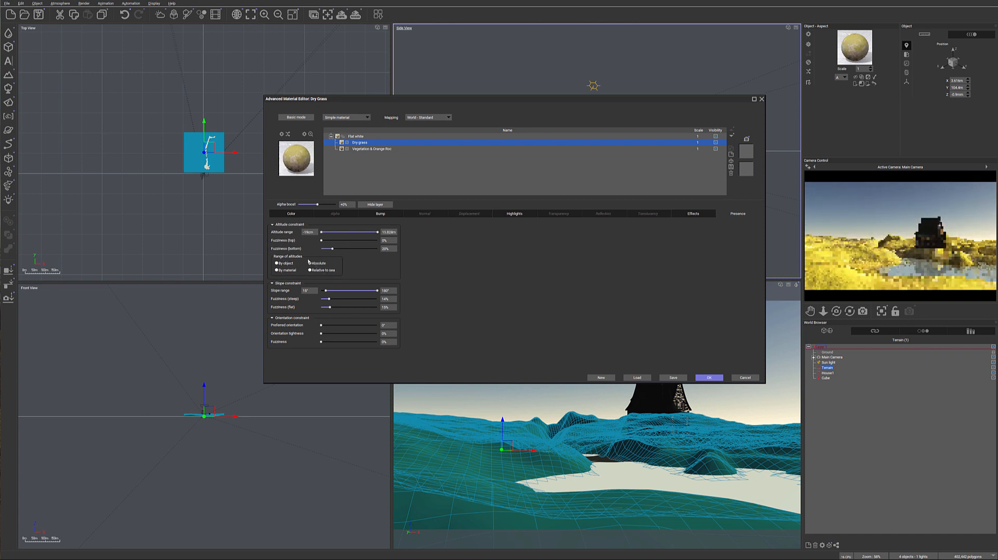
drag(322, 232, 330, 233)
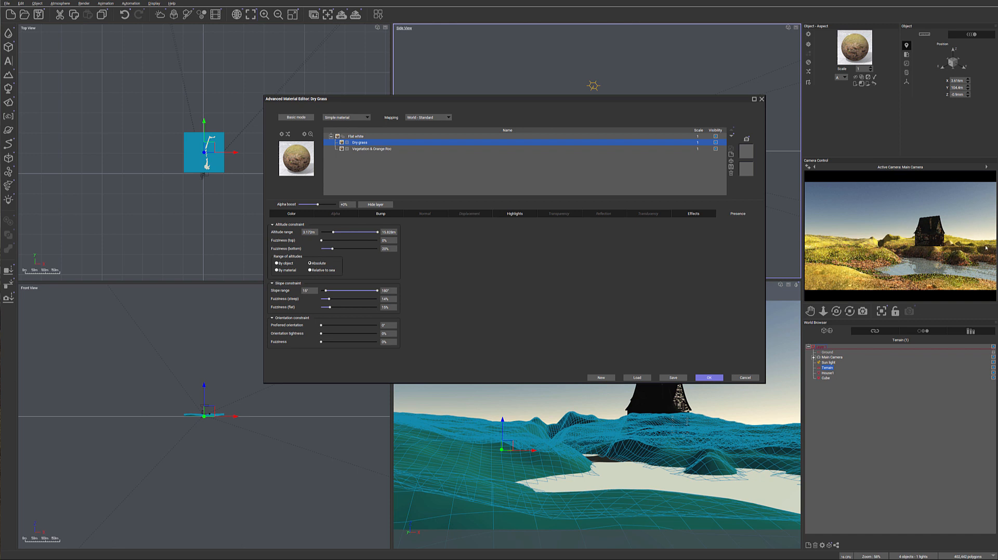
right_click(871, 276)
click(938, 249)
Add a new layer above Dry grass, name it "plants eco", and change its type to EcoSystem/Particles
click(731, 153)
double_click(370, 142)
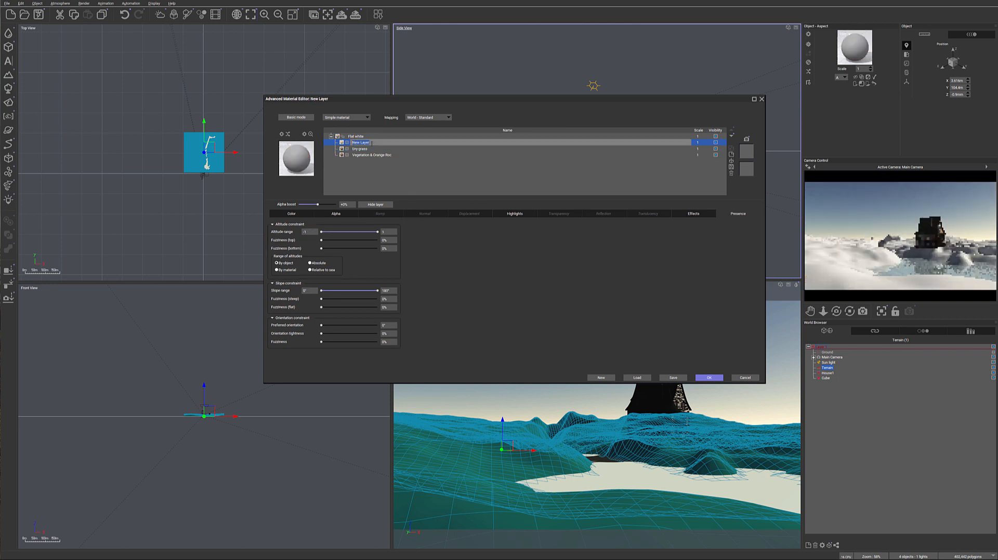
text(plants)
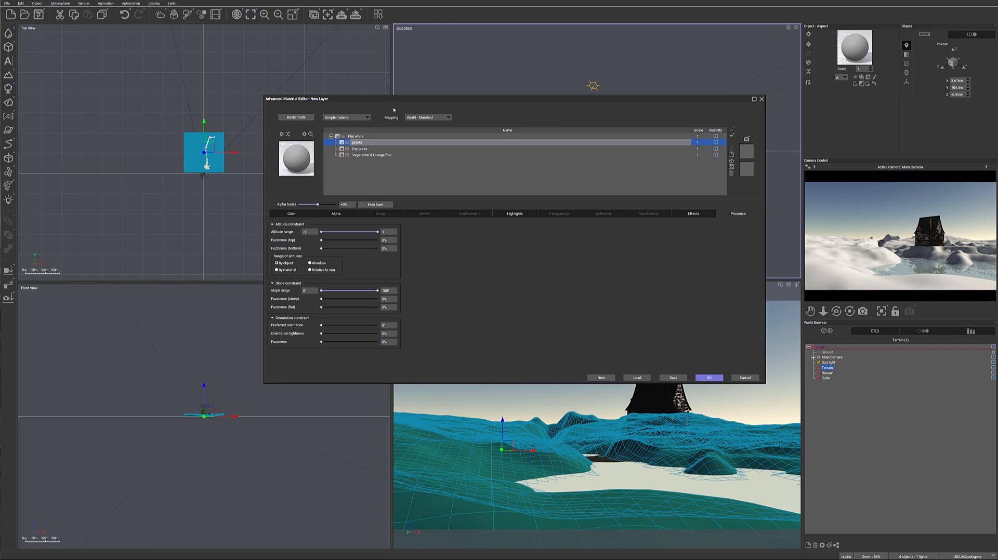
click(358, 118)
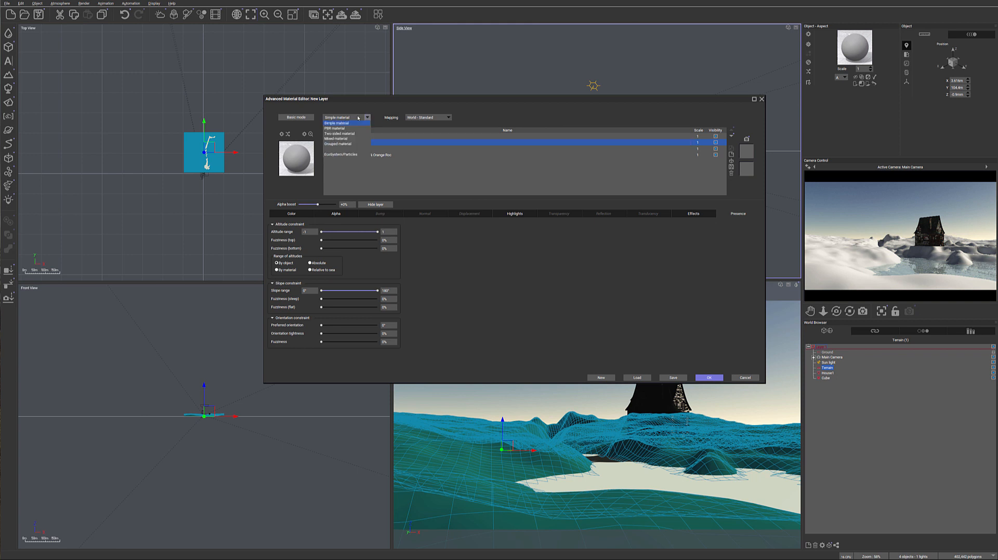
click(356, 155)
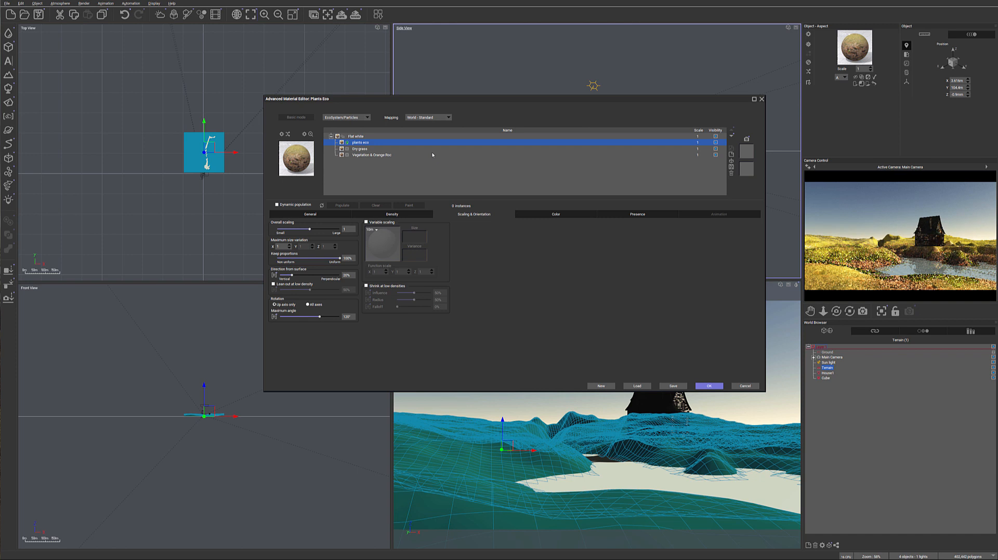
Add the Autumn White Birch tree to the plants eco layer's ecosystem population
drag(455, 102, 604, 71)
scroll(188, 165, up, 6)
scroll(187, 166, up, 4)
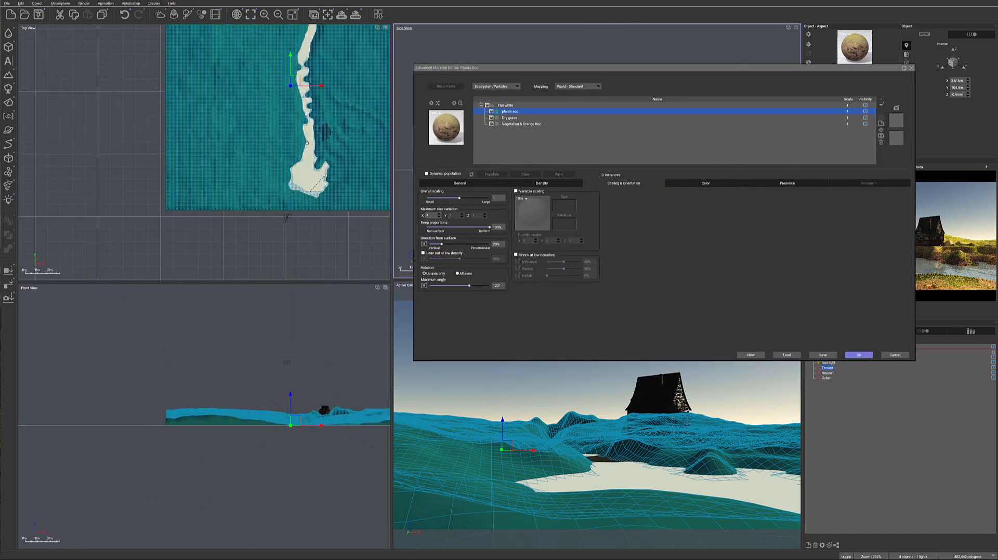
scroll(366, 177, up, 4)
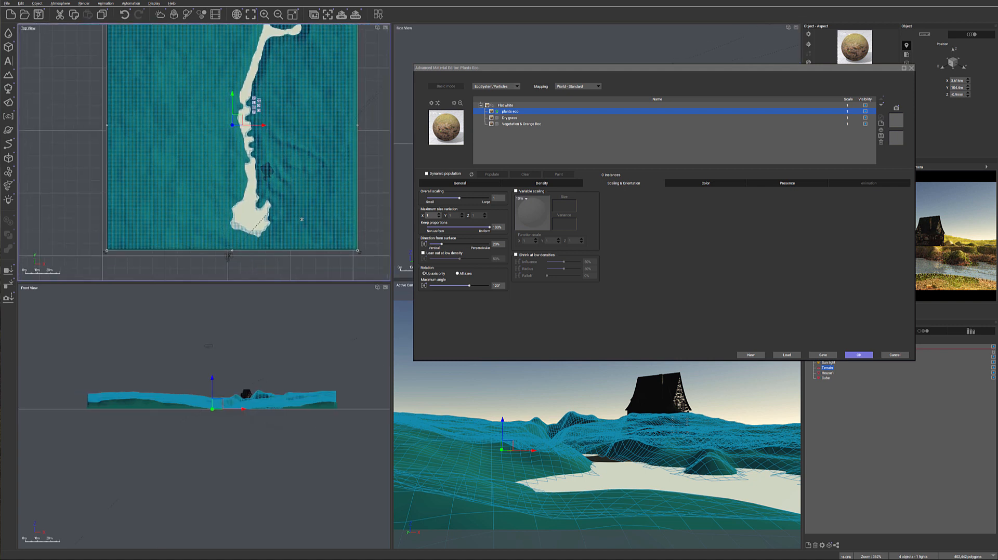
middle_drag(213, 262, 222, 216)
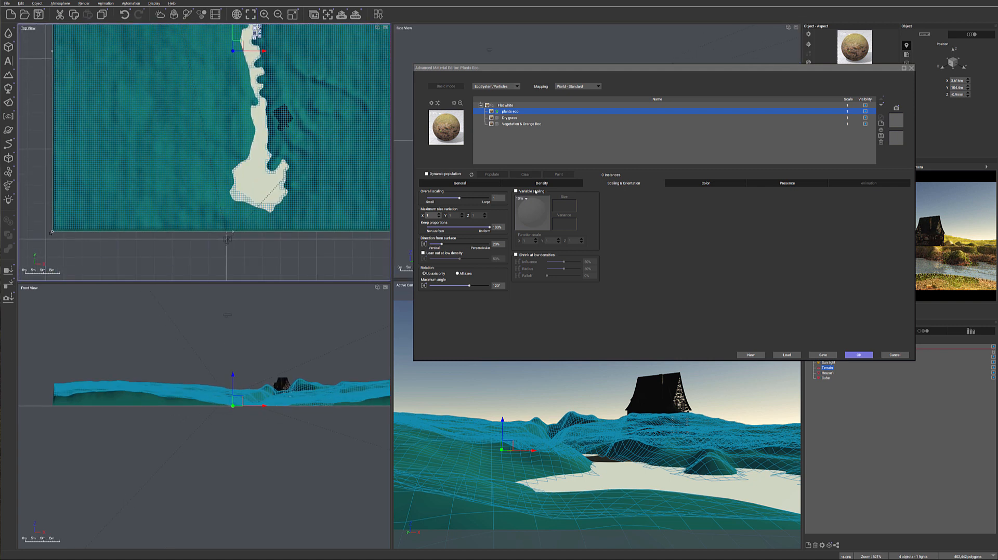
click(451, 184)
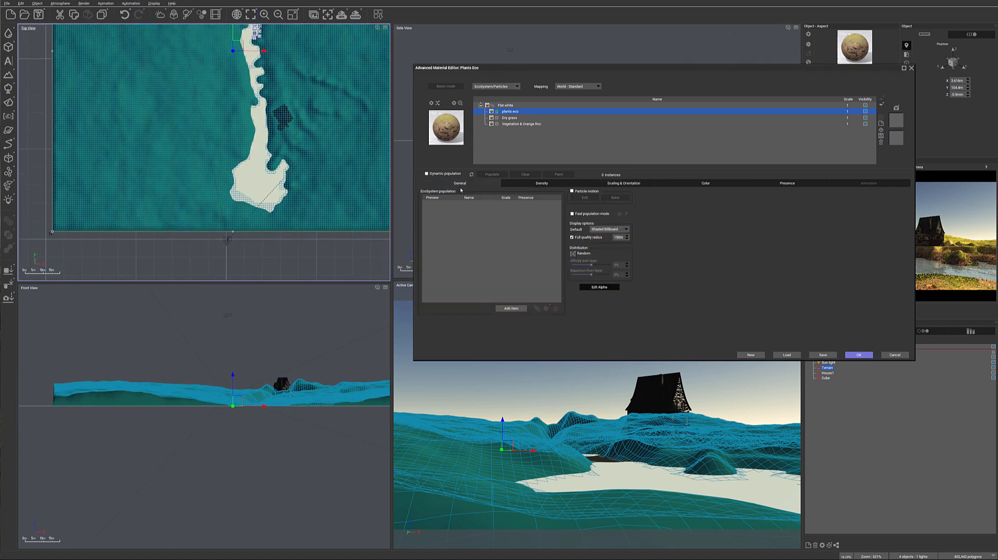
click(511, 308)
click(527, 319)
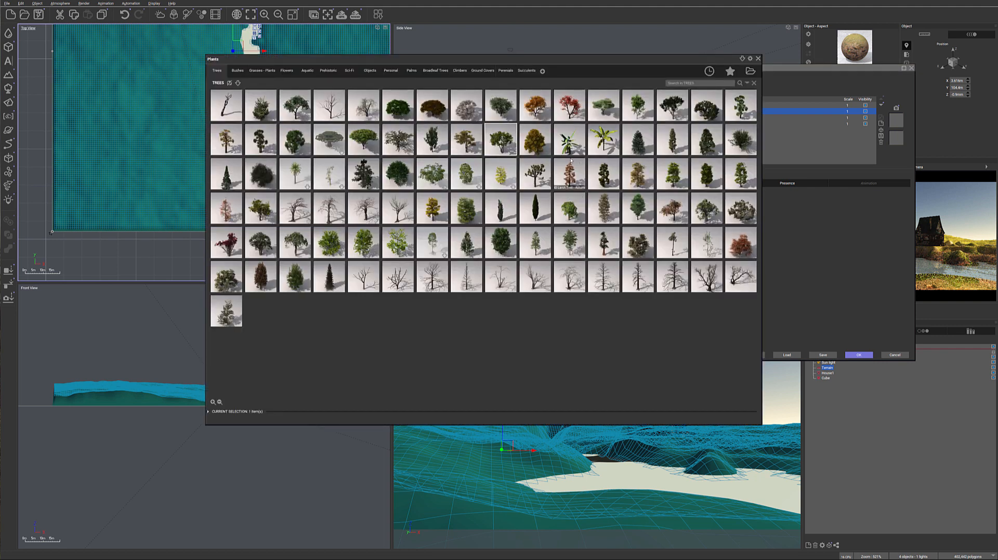
double_click(533, 142)
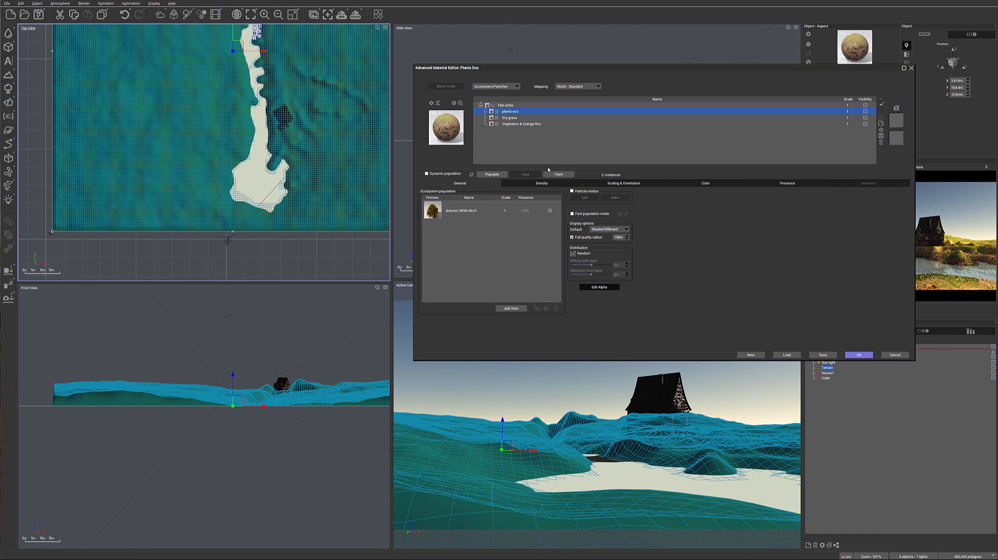
Add the Alder - Autumn and Large European Ash - Autumn Red trees to the ecosystem population
click(510, 310)
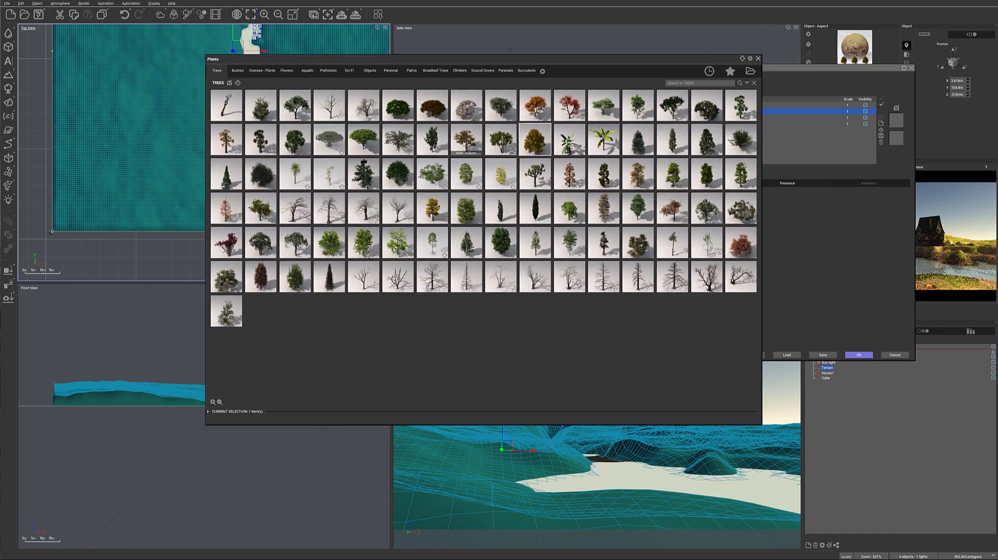
double_click(467, 147)
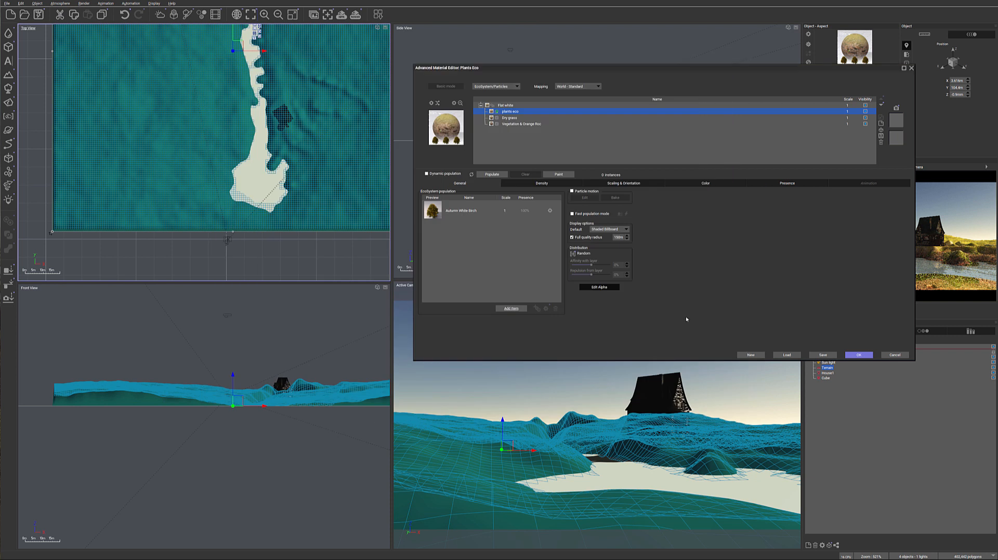
click(510, 310)
click(550, 318)
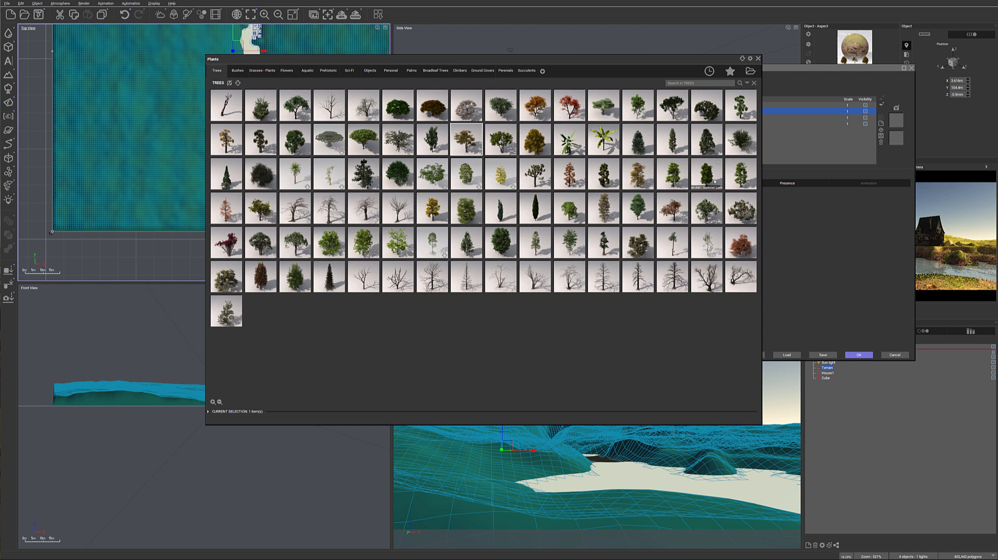
mouse_move(641, 168)
mouse_move(570, 172)
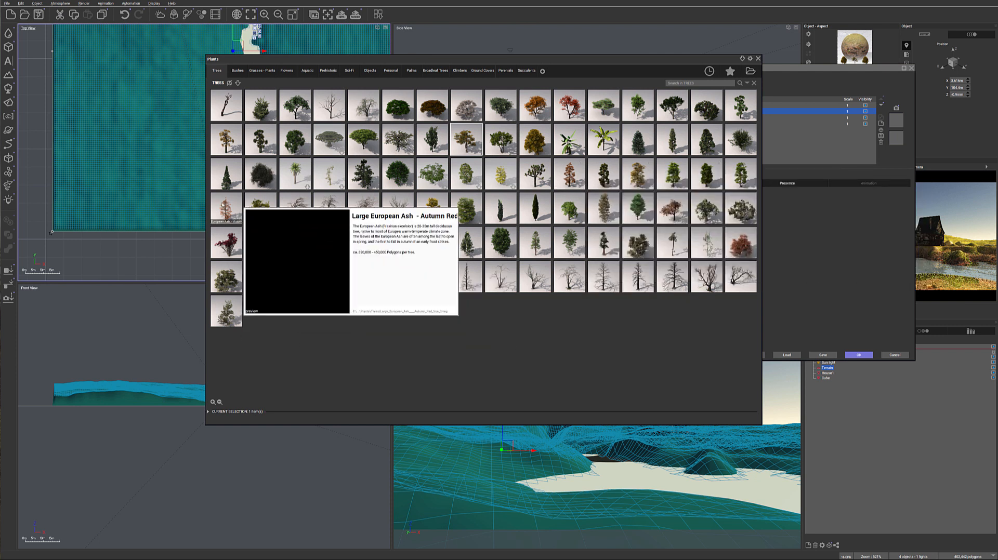
double_click(241, 209)
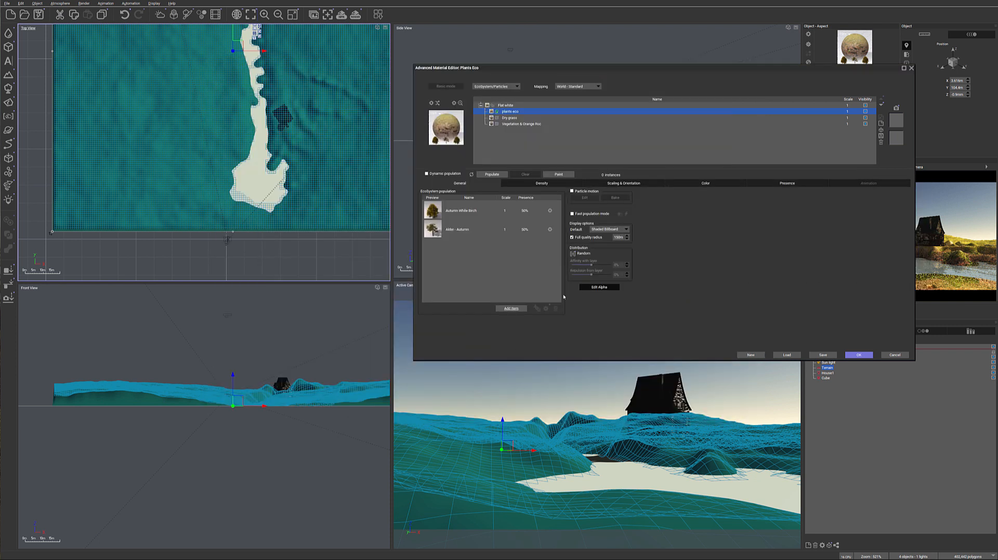
Add the Winter Tree B plant to the plants eco layer's ecosystem population
click(511, 308)
click(536, 321)
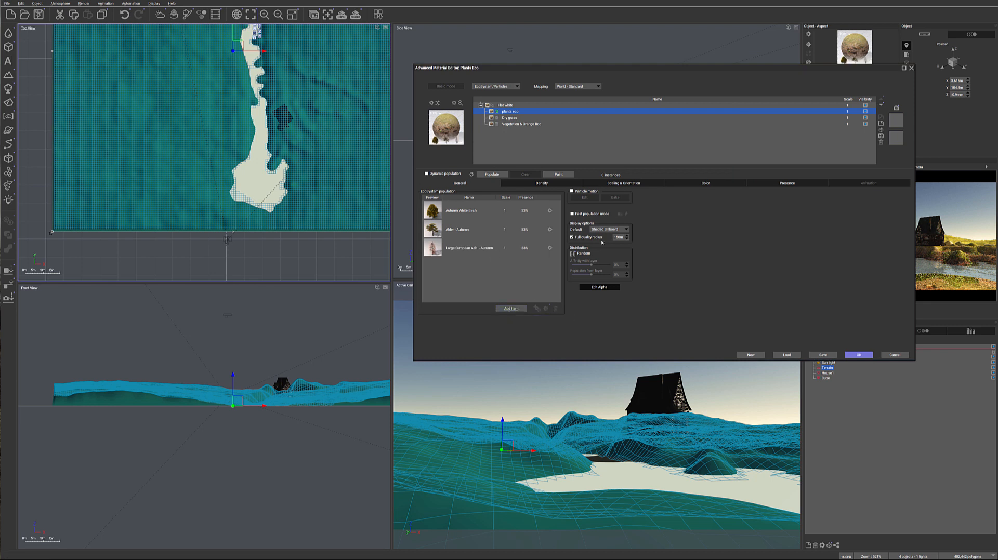
mouse_move(601, 245)
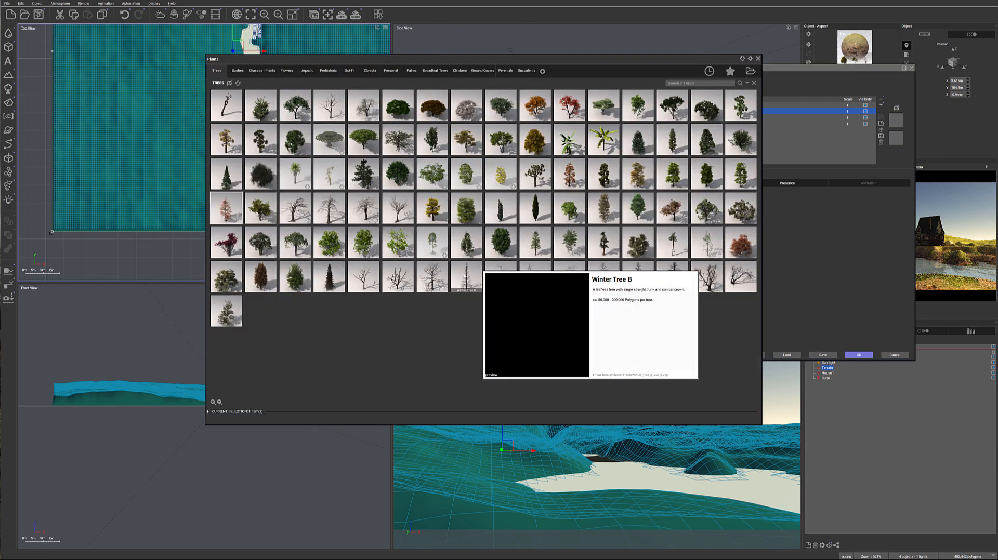
double_click(461, 276)
Add the Large European Ash - Spring tree to the ecosystem population
click(511, 308)
click(528, 318)
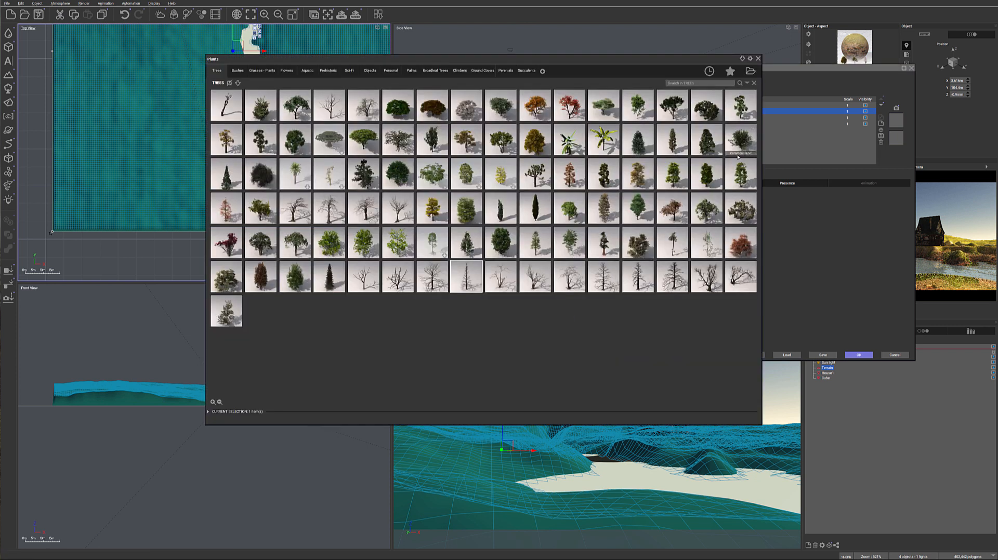
mouse_move(737, 155)
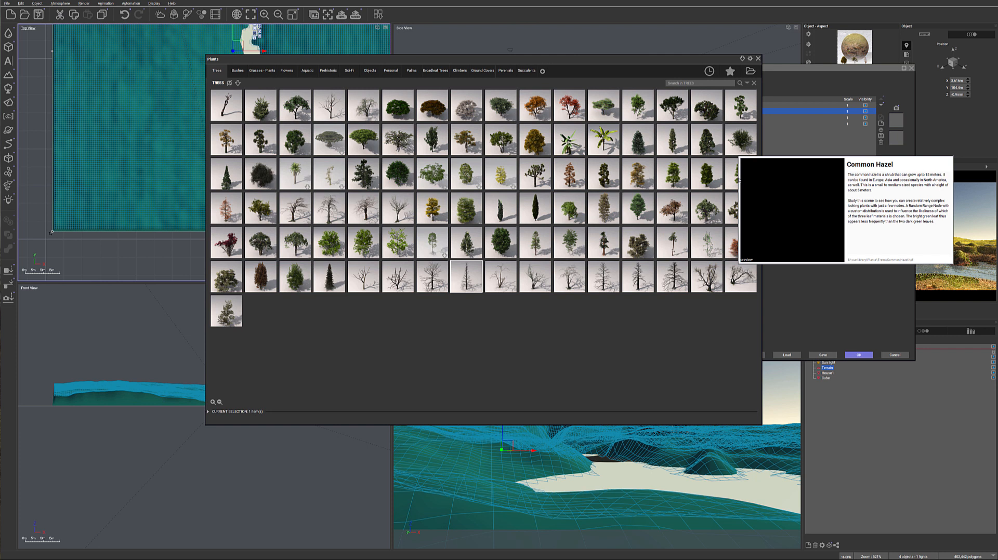
double_click(530, 287)
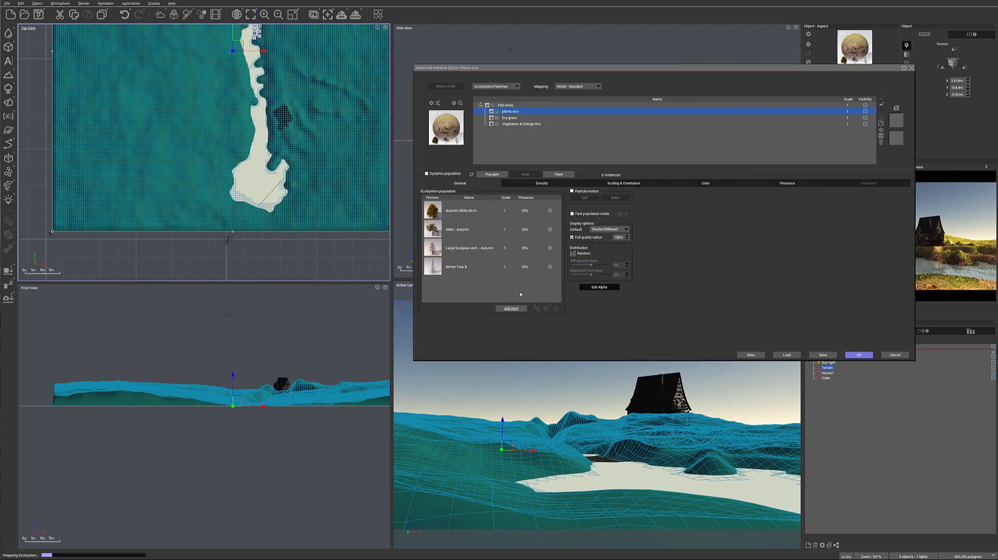
Add two more trees from the plant library's Trees collection to the plants eco population
click(511, 308)
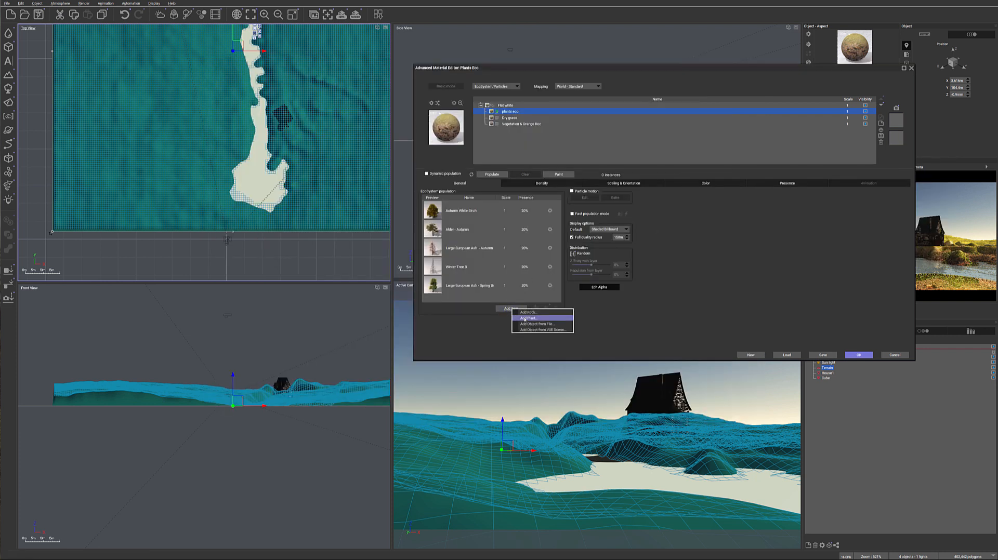
click(524, 319)
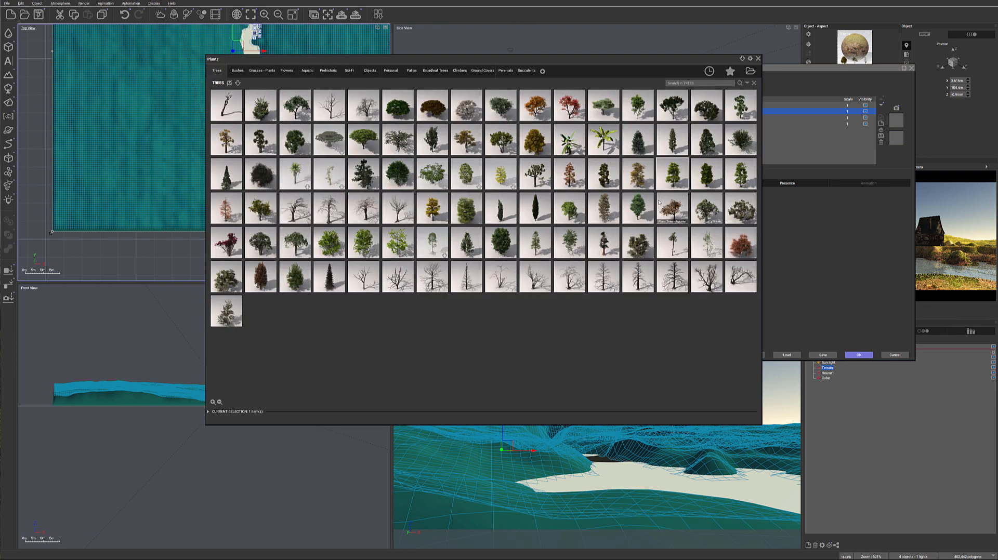
double_click(542, 309)
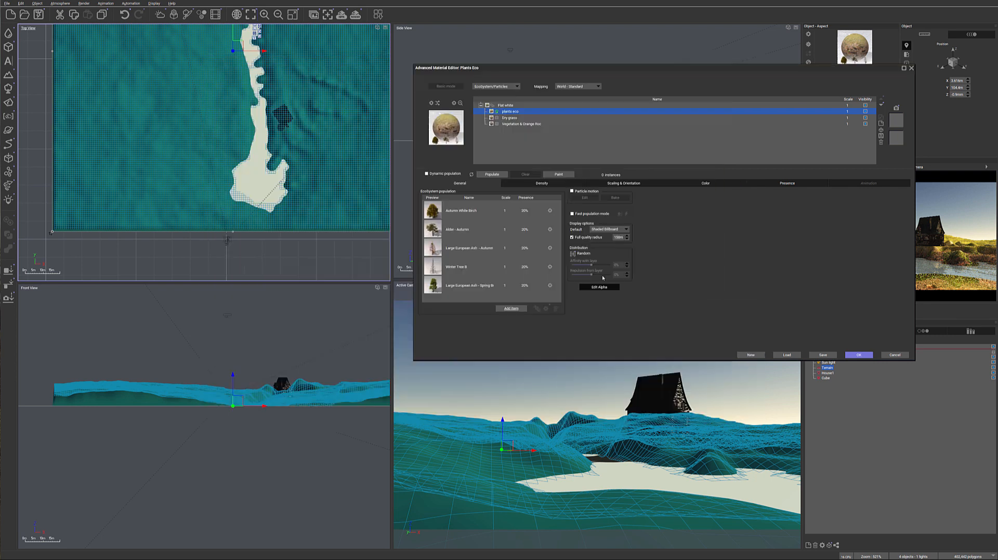
click(512, 309)
click(535, 319)
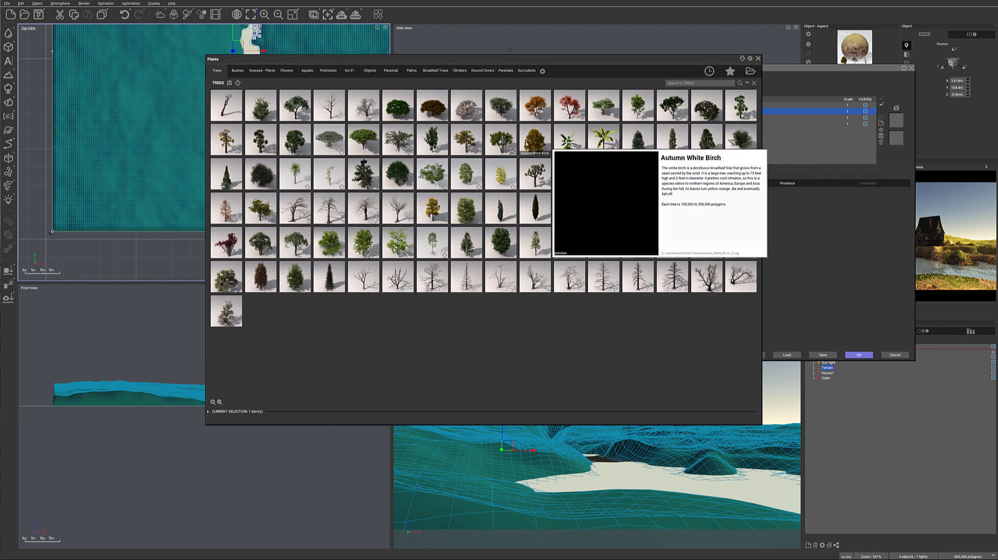
double_click(510, 145)
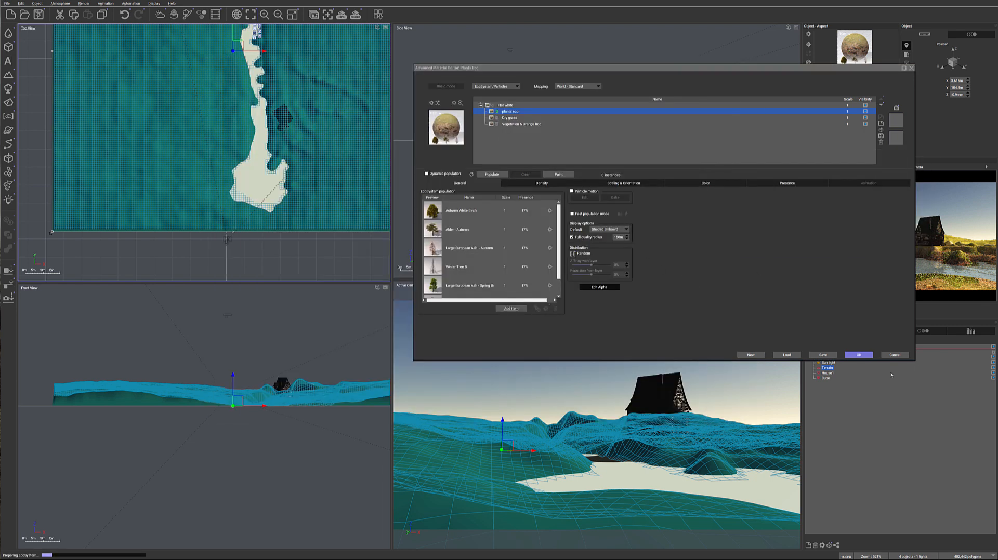
Make the material editor window taller and fit it between the Top View and the camera preview so that both stay uncovered
drag(915, 359, 977, 438)
right_drag(315, 122, 267, 198)
scroll(267, 198, down, 1)
scroll(267, 198, down, 2)
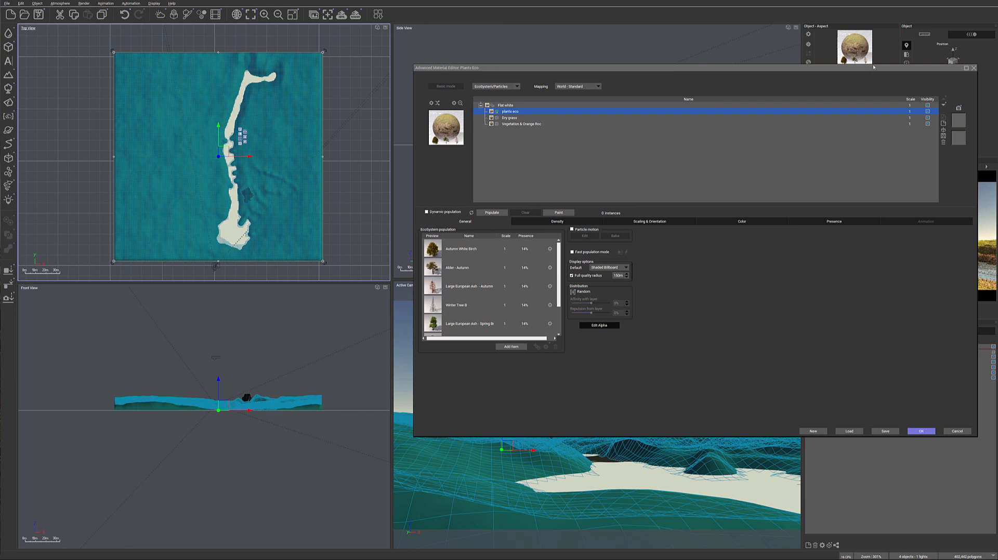
drag(877, 75, 795, 79)
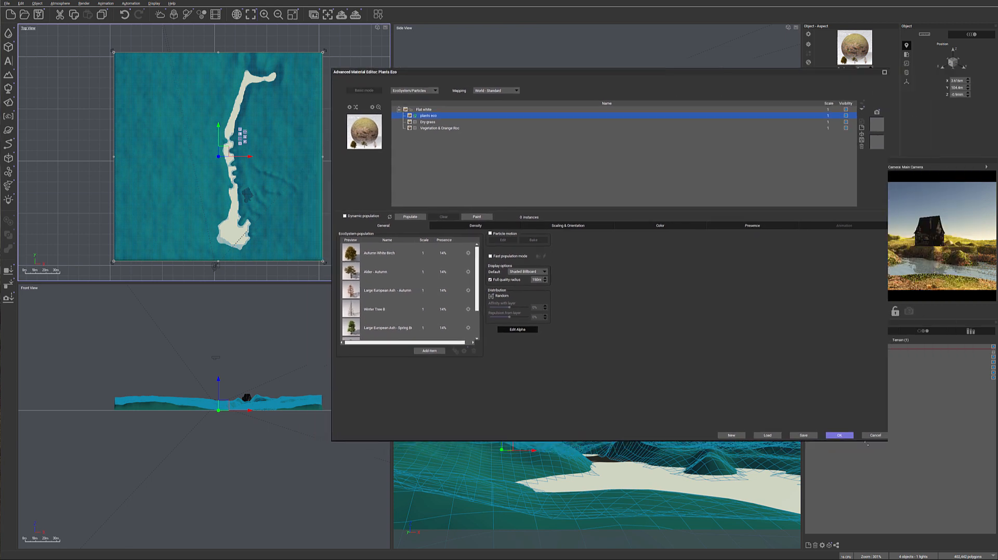
drag(889, 443, 721, 447)
drag(640, 73, 708, 62)
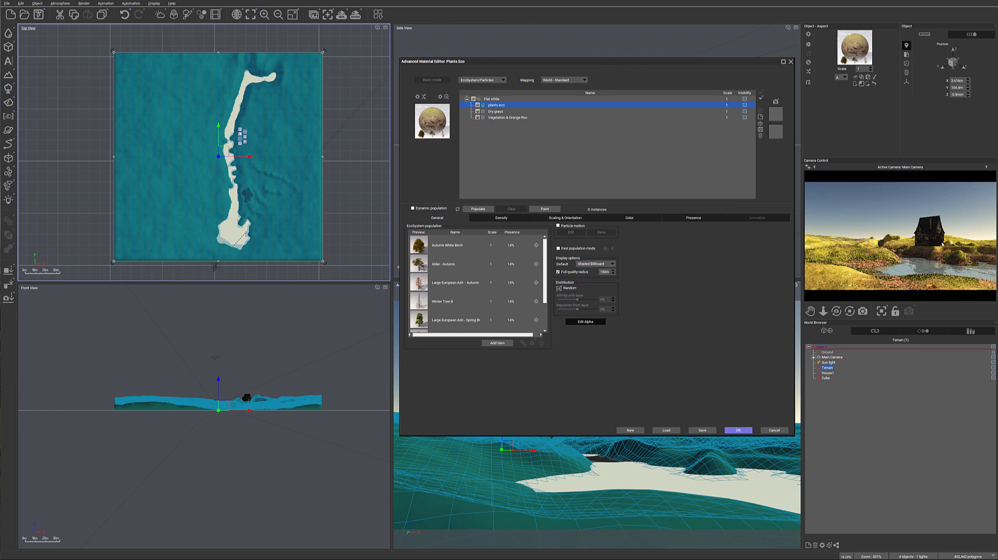
click(230, 237)
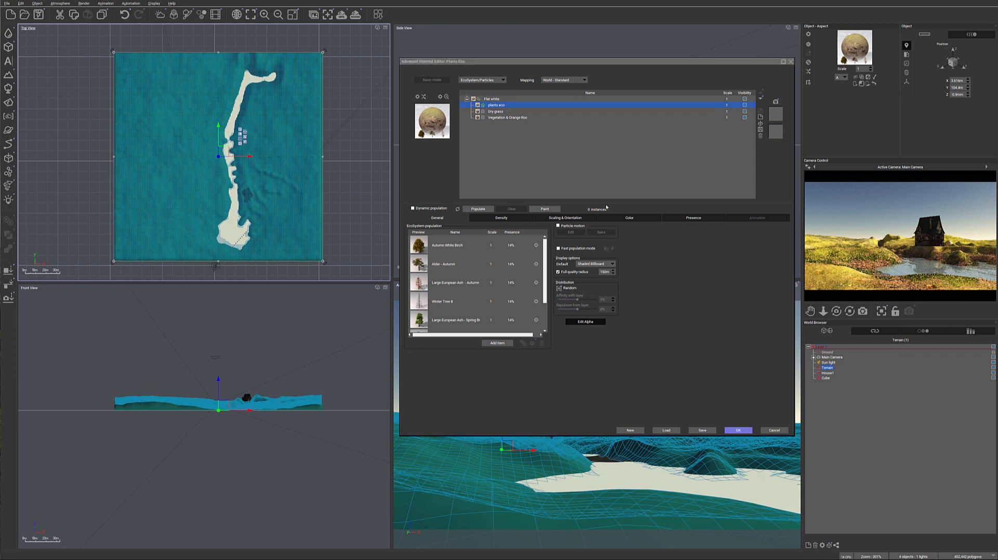